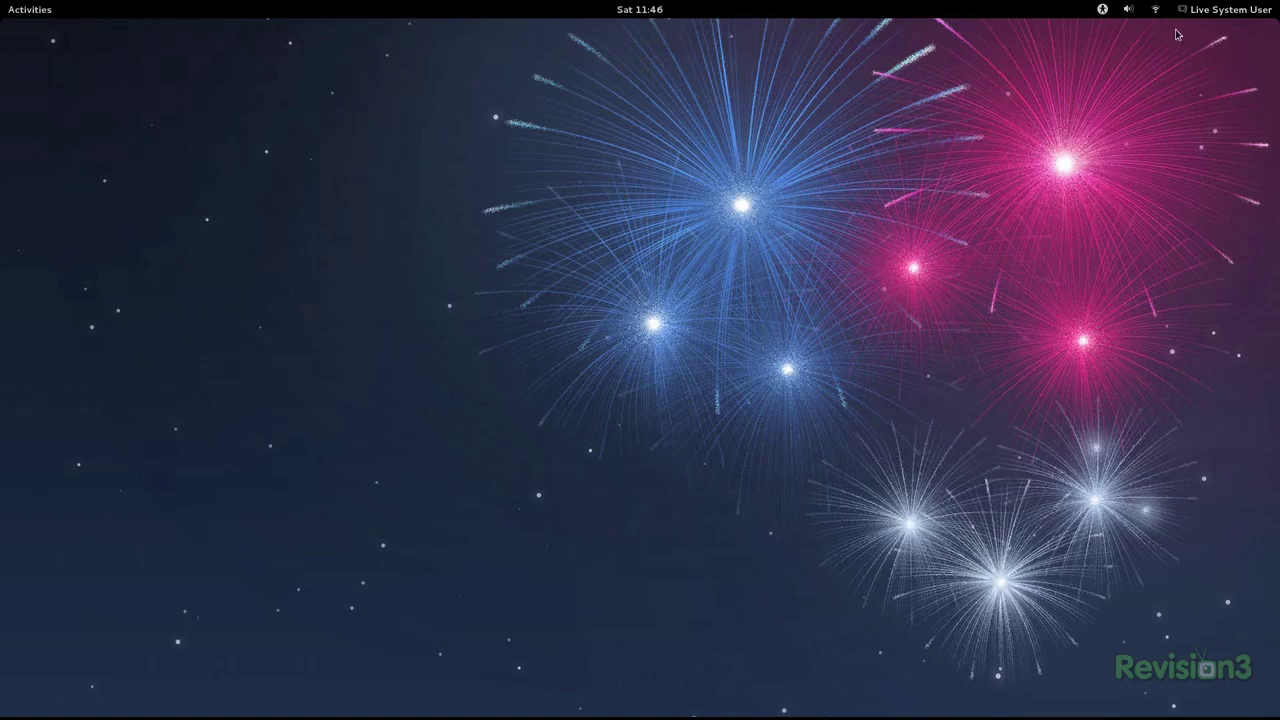
# Continue with Basic Storage Devices and confirm discarding any data on the virtual disk.
pyautogui.moveTo(1240, 719)
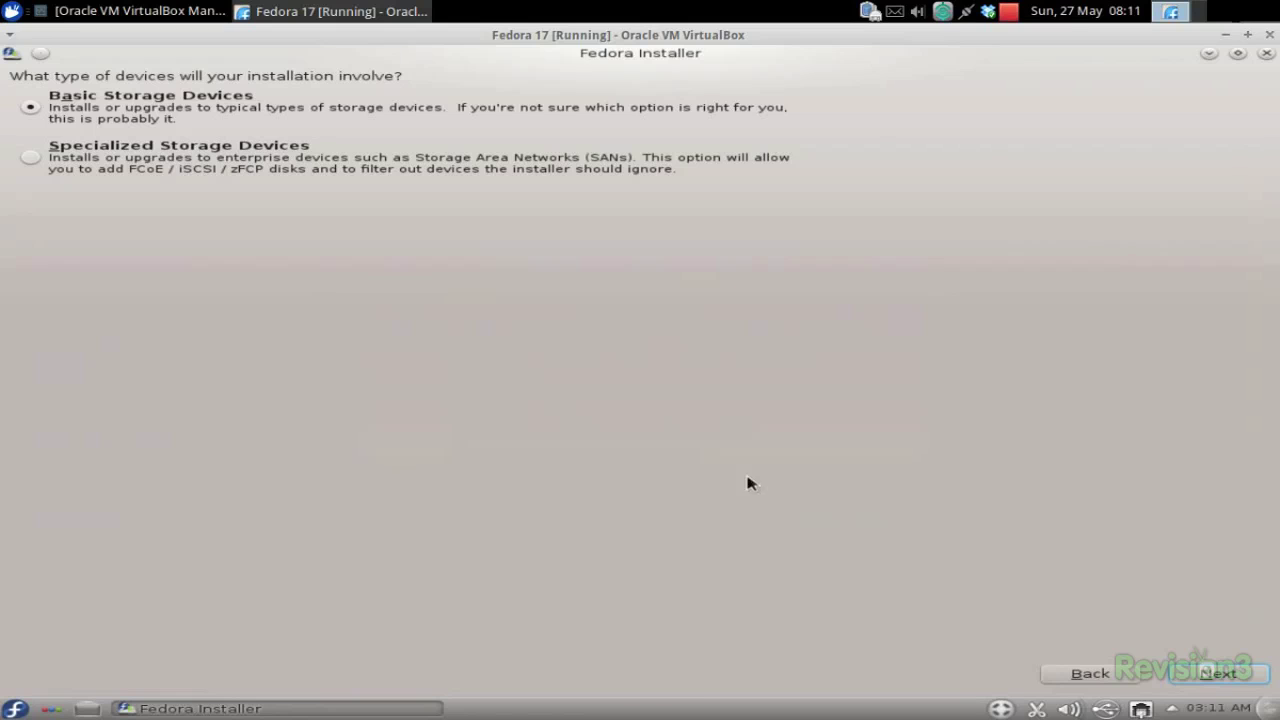
pyautogui.click(1231, 679)
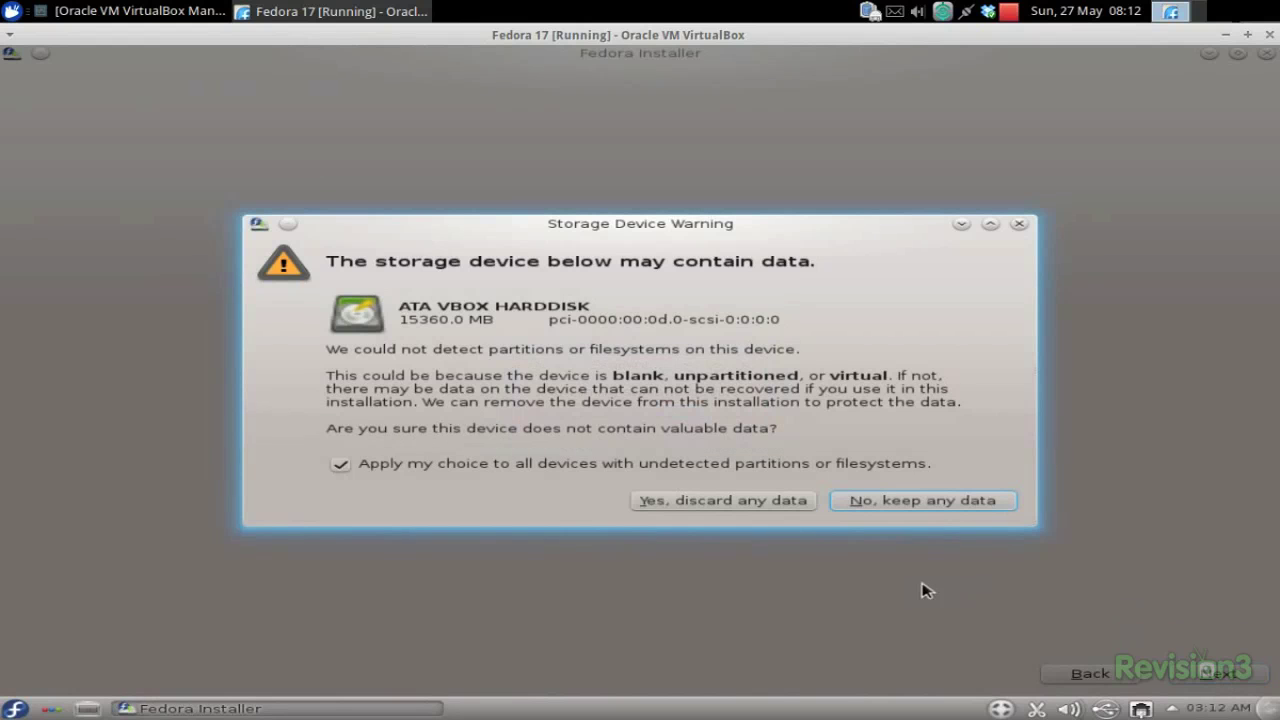
pyautogui.click(781, 511)
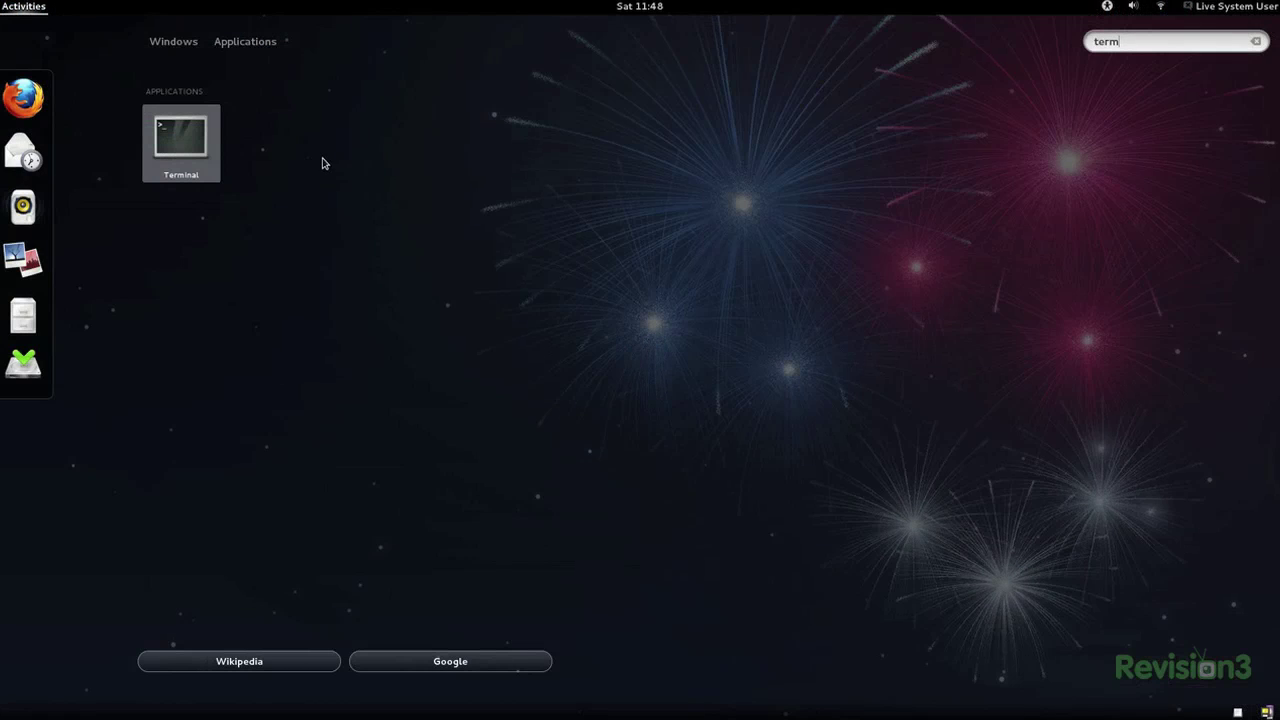
pyautogui.press('BackSpace')
pyautogui.press('BackSpace')
pyautogui.press('BackSpace')
pyautogui.press('BackSpace')
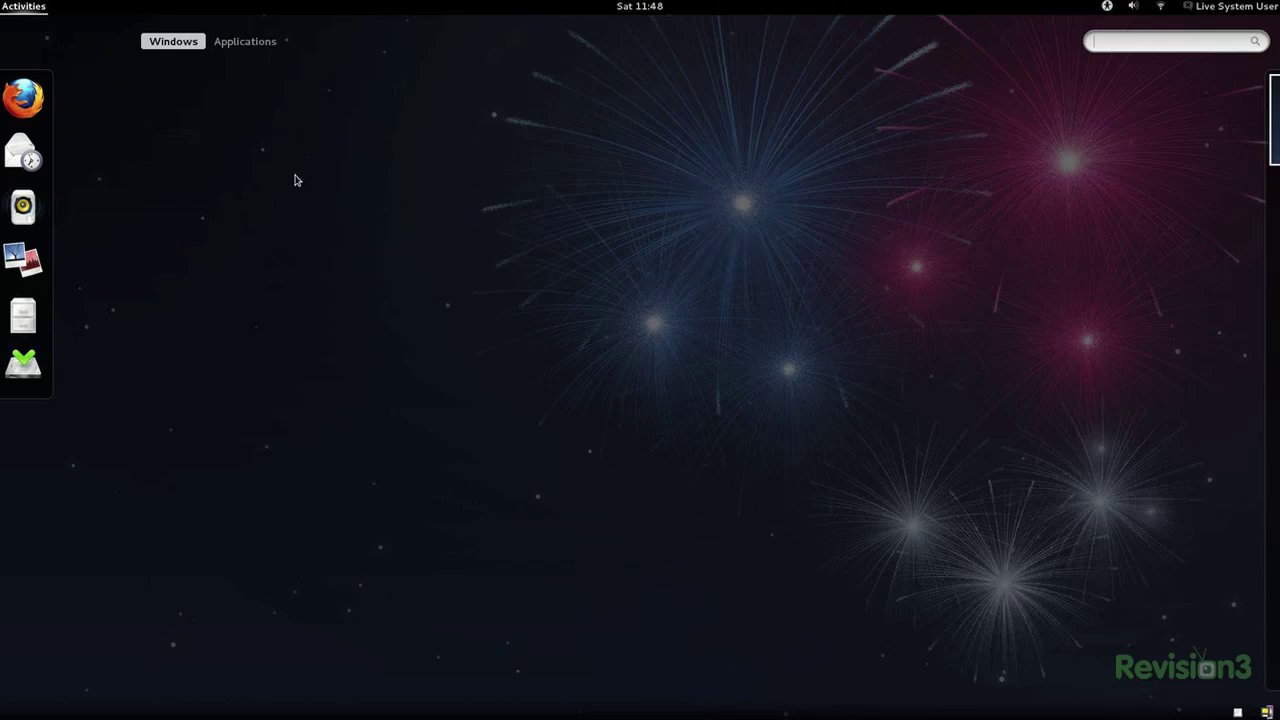
# Browse the applications grid by the Accessories, Games and finally Office categories.
pyautogui.click(247, 41)
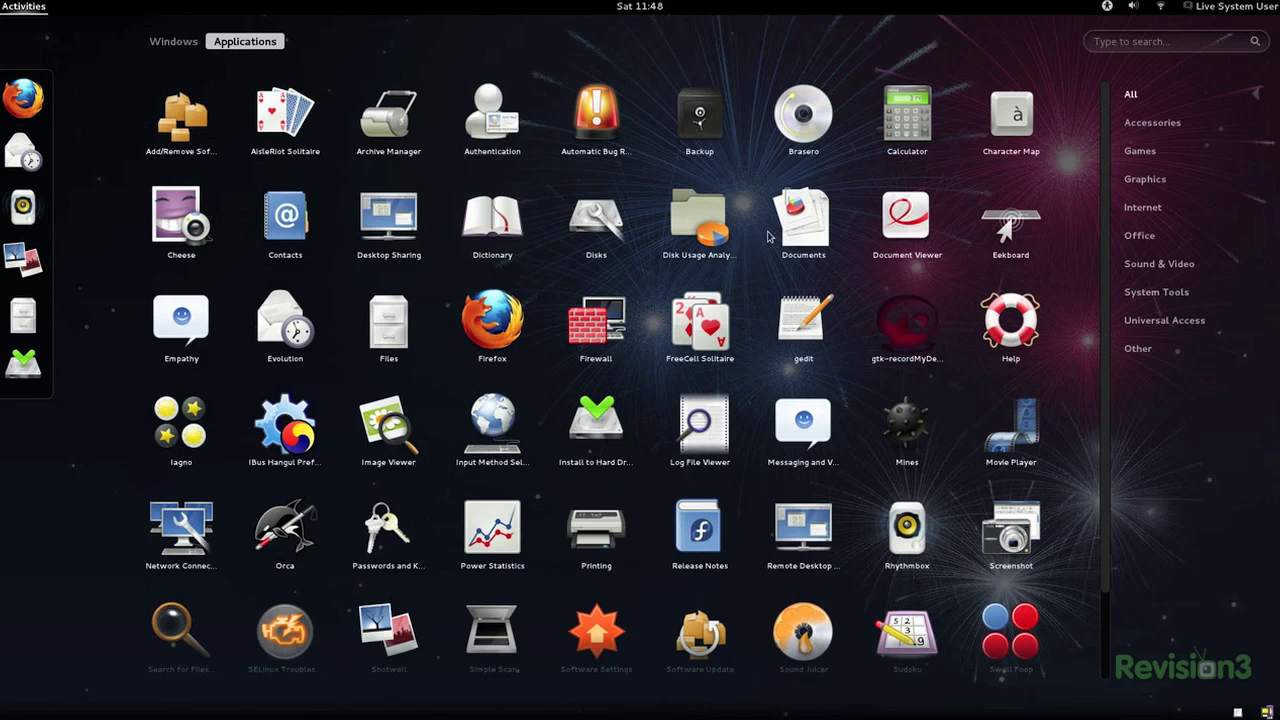
pyautogui.scroll(-2, 755, 243)
pyautogui.scroll(2, 770, 220)
pyautogui.click(1168, 124)
pyautogui.click(1153, 95)
pyautogui.click(1166, 121)
pyautogui.click(1160, 151)
pyautogui.click(1164, 236)
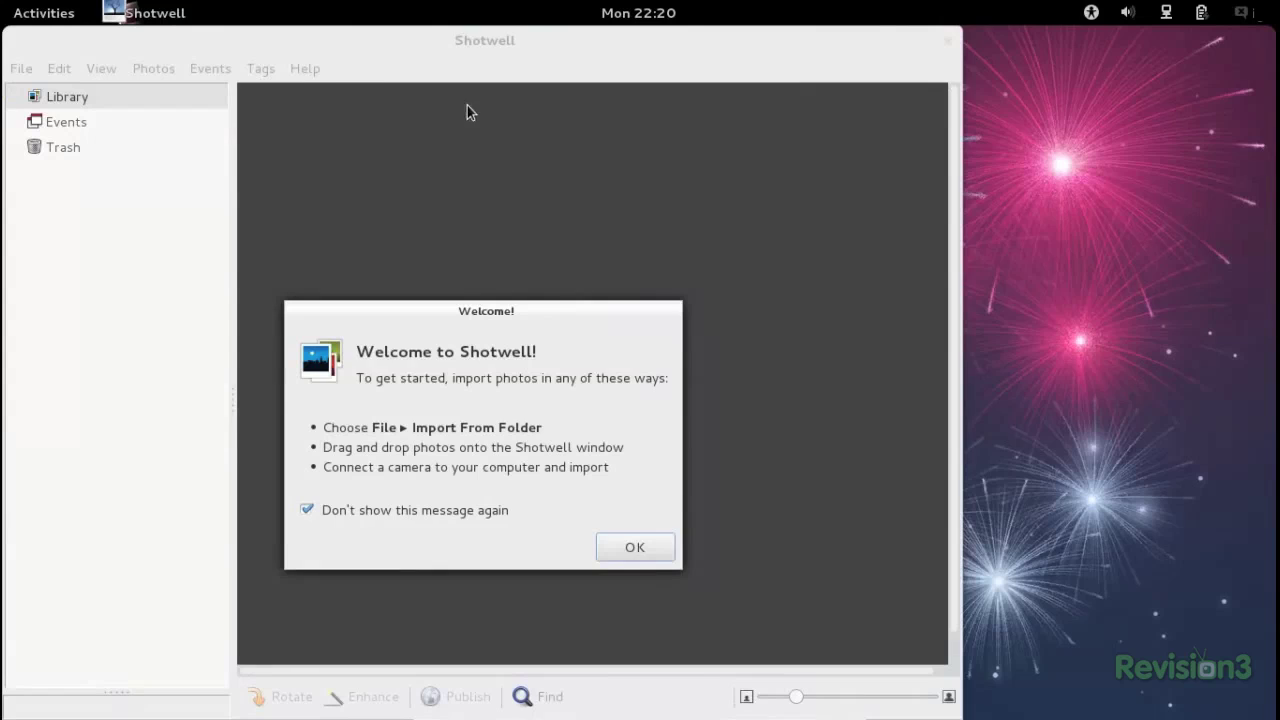
# Dismiss Shotwell's welcome message and show its About box with version 0.12.2.
pyautogui.click(634, 547)
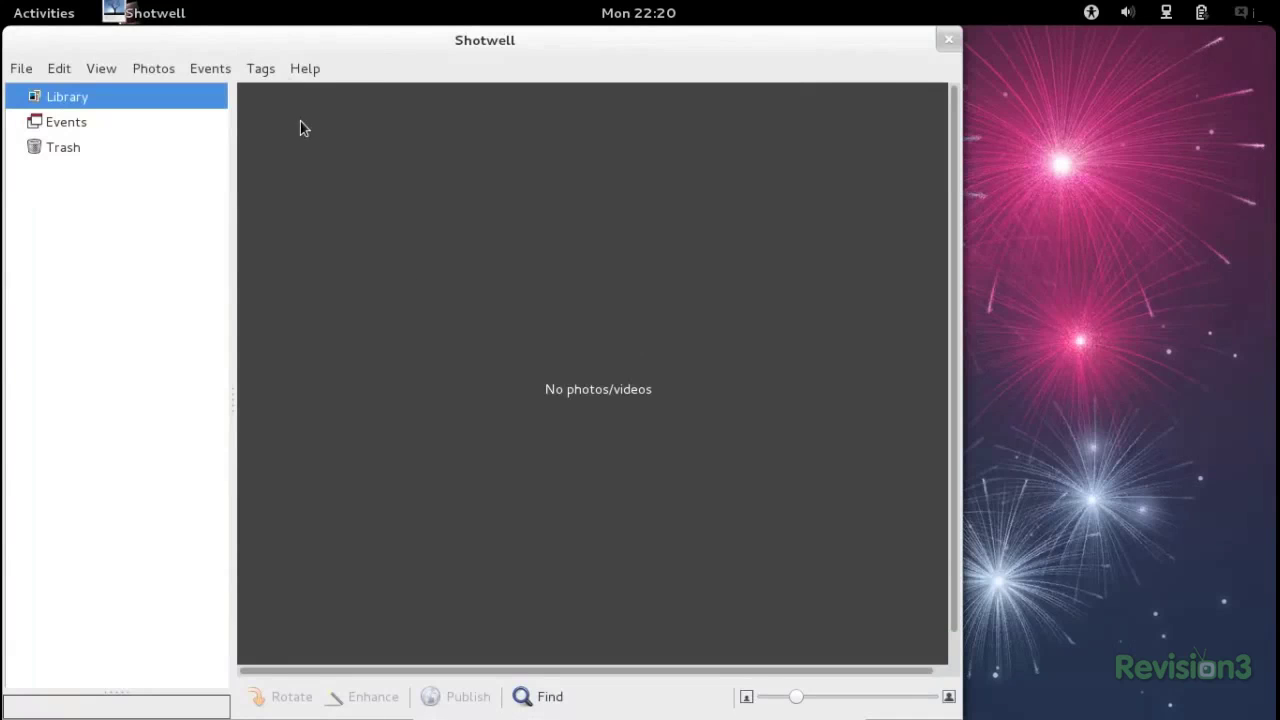
pyautogui.click(312, 69)
pyautogui.click(344, 156)
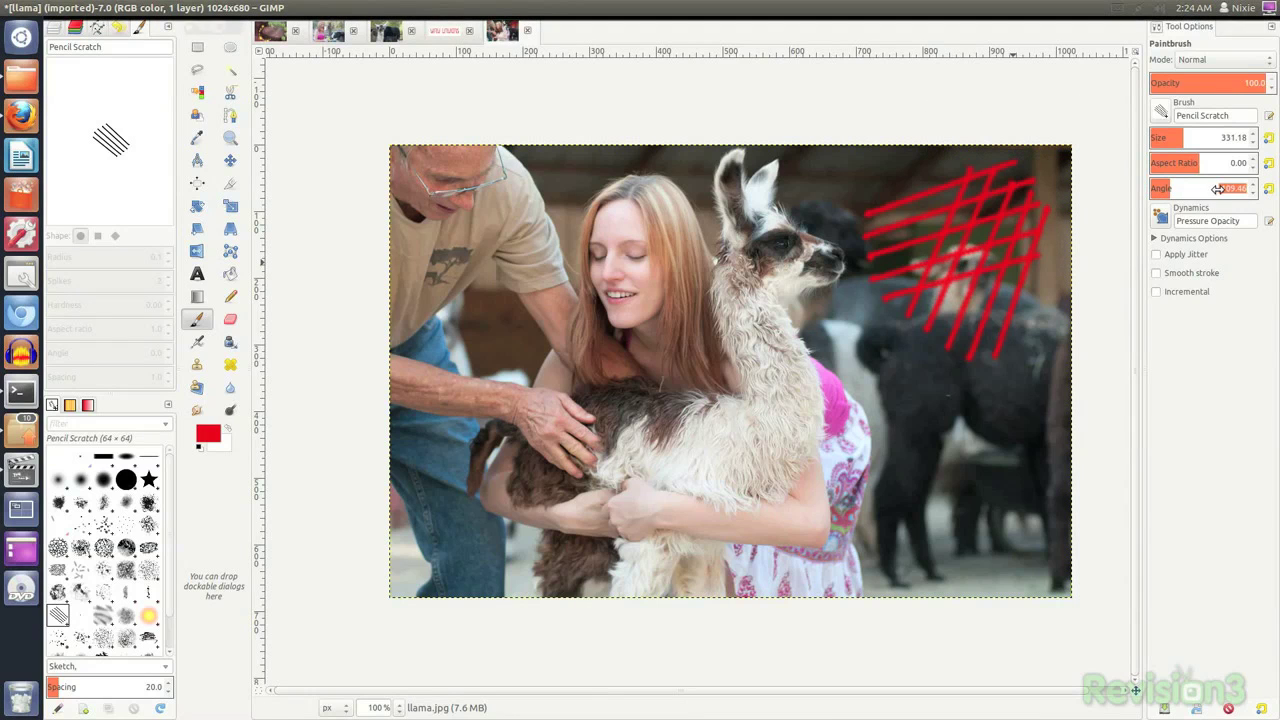
# Paint red Pencil Scratch strokes on the photo and drag three cage points to warp the black rectangle.
pyautogui.click(958, 195)
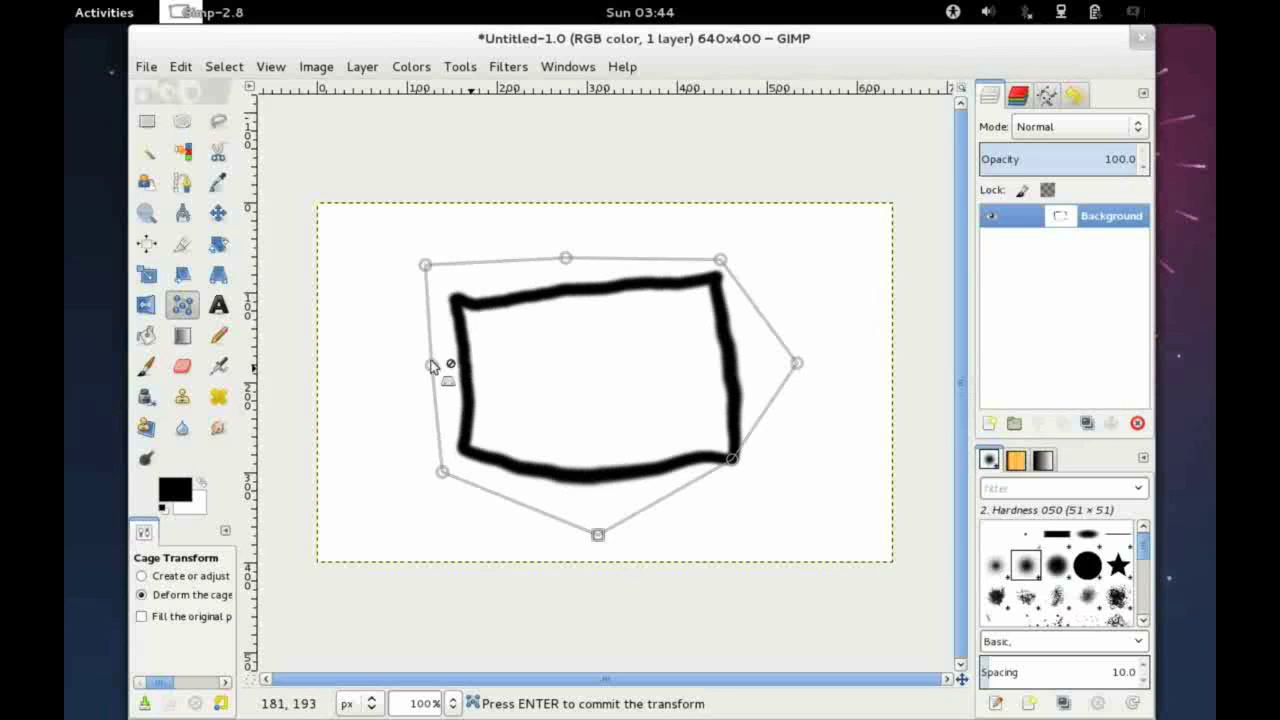
pyautogui.moveTo(363, 370); pyautogui.dragTo(350, 369)
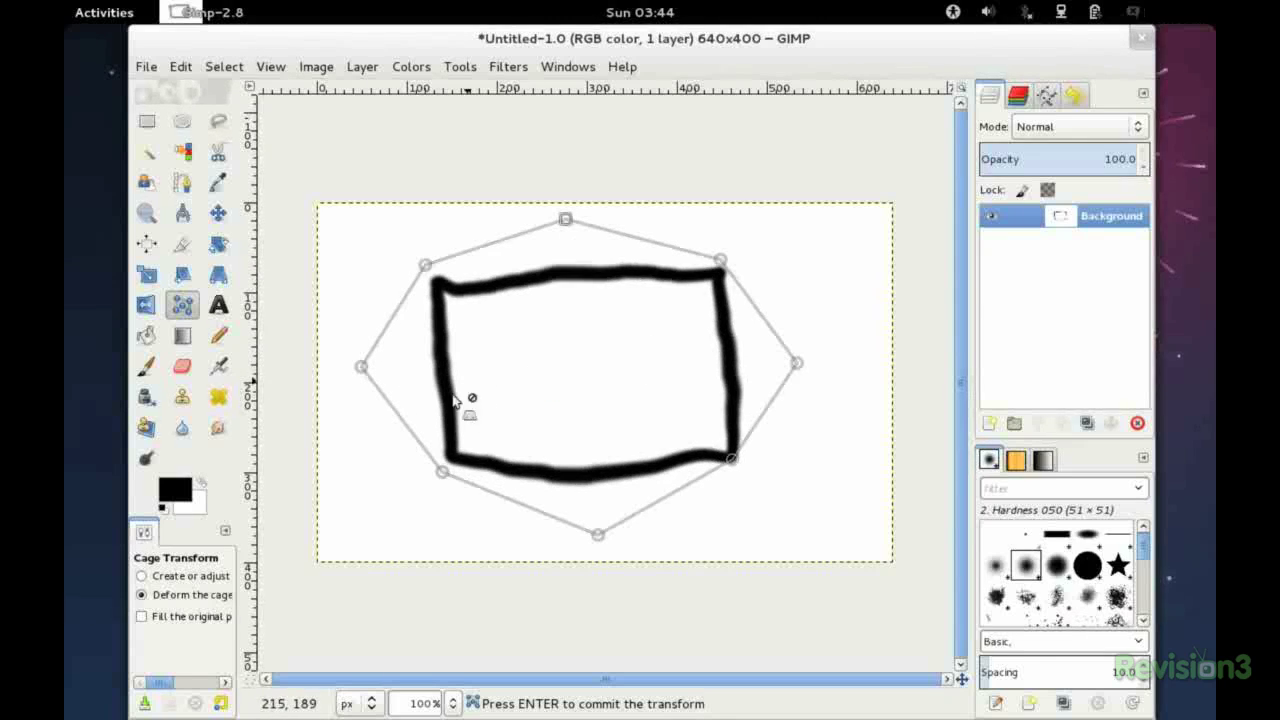
pyautogui.moveTo(464, 428); pyautogui.dragTo(471, 420)
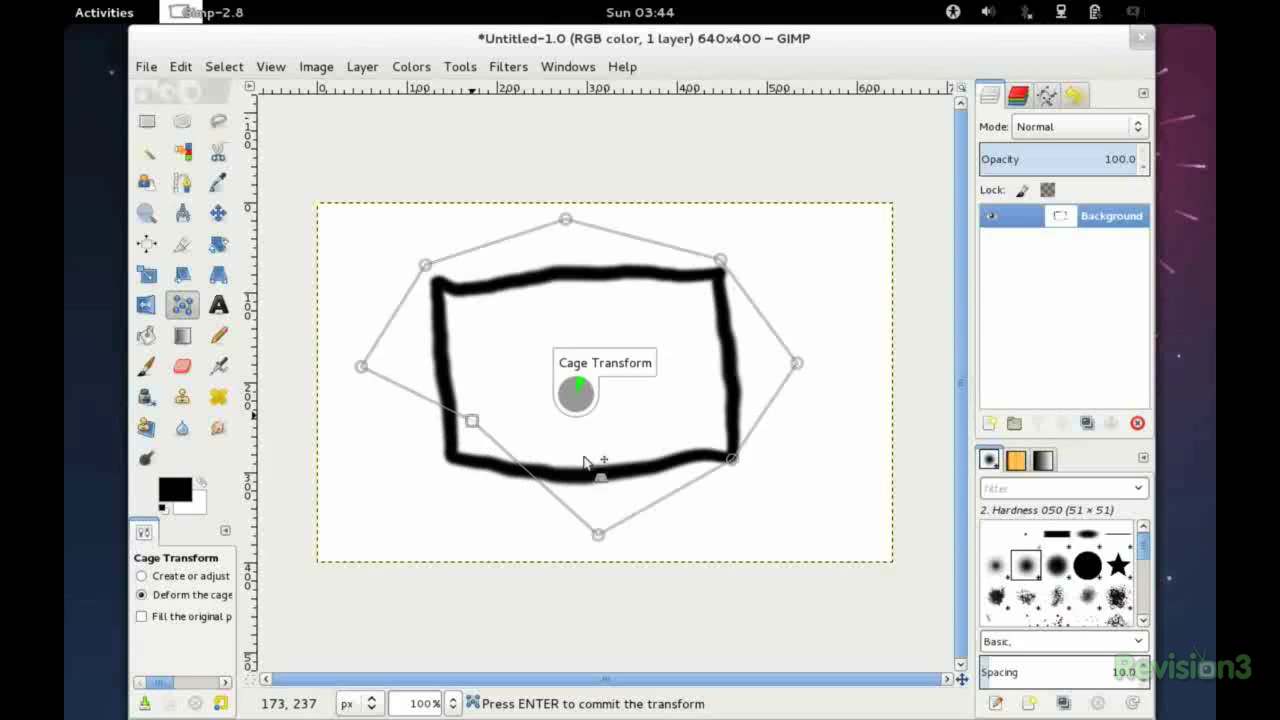
pyautogui.moveTo(733, 462); pyautogui.dragTo(701, 421)
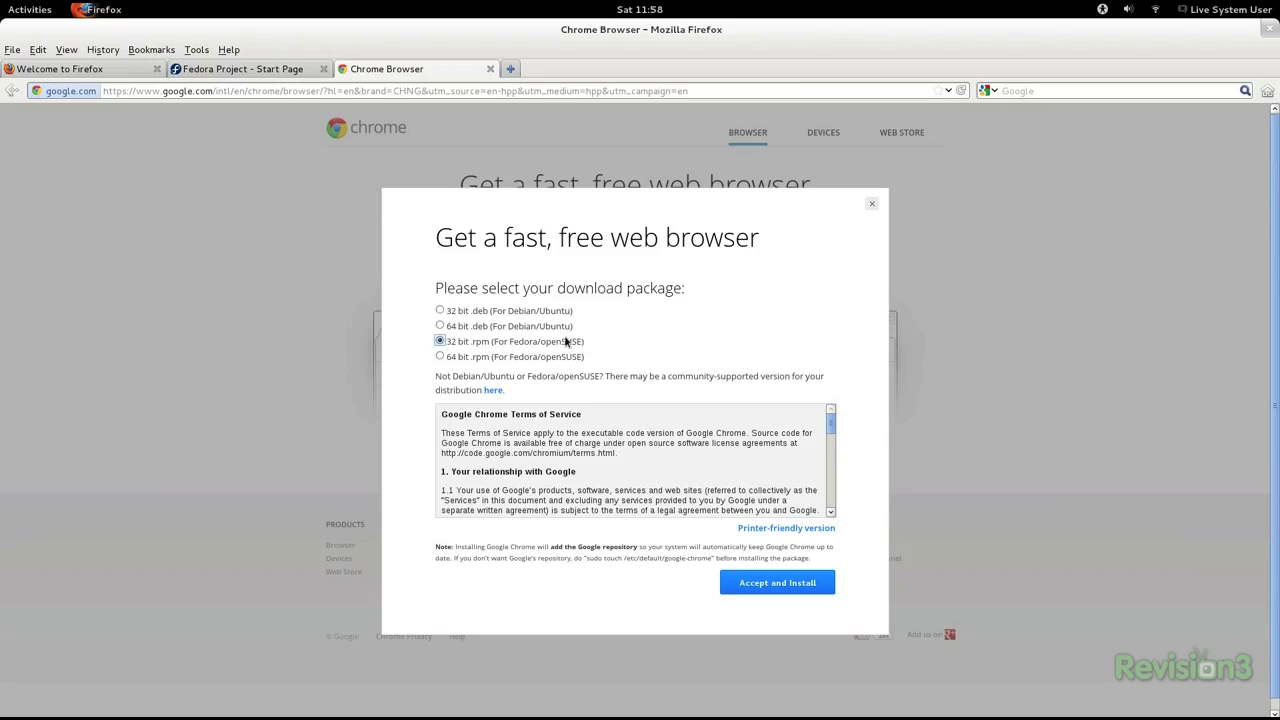
# Download Chrome's 32-bit rpm to open with Software Install, and reposition the Downloads window.
pyautogui.click(791, 580)
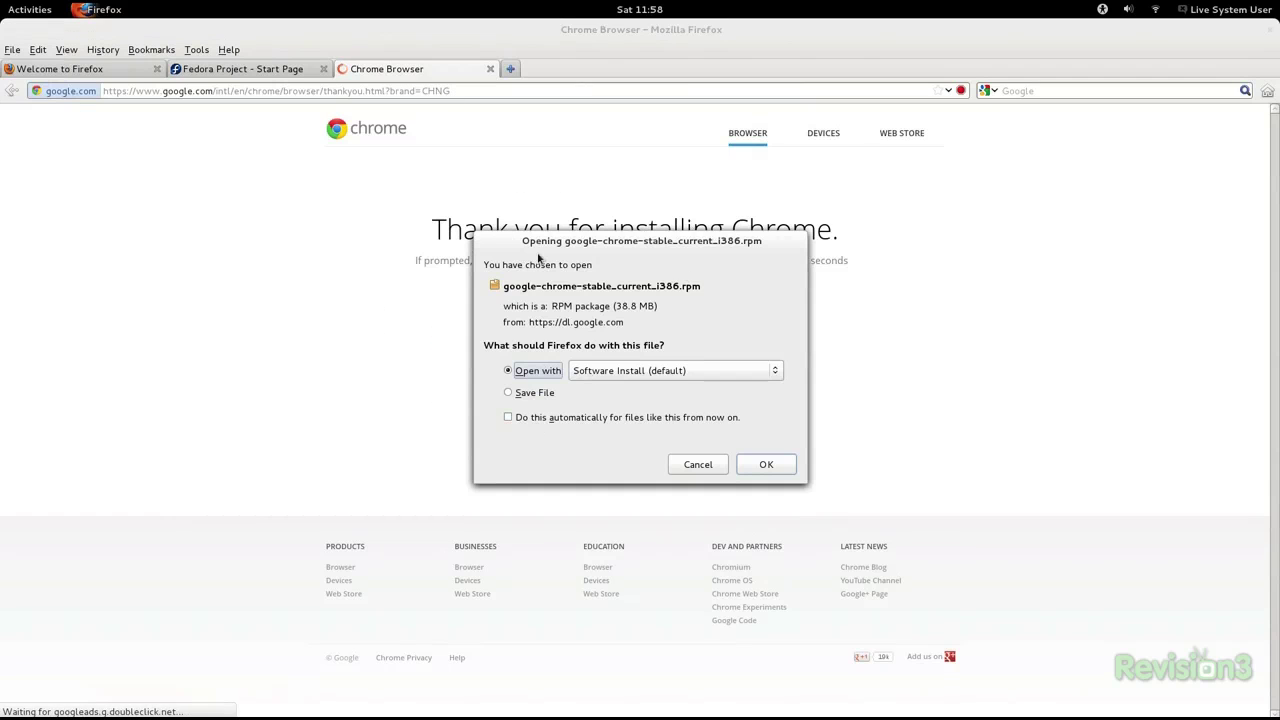
pyautogui.click(675, 370)
pyautogui.click(640, 370)
pyautogui.click(755, 466)
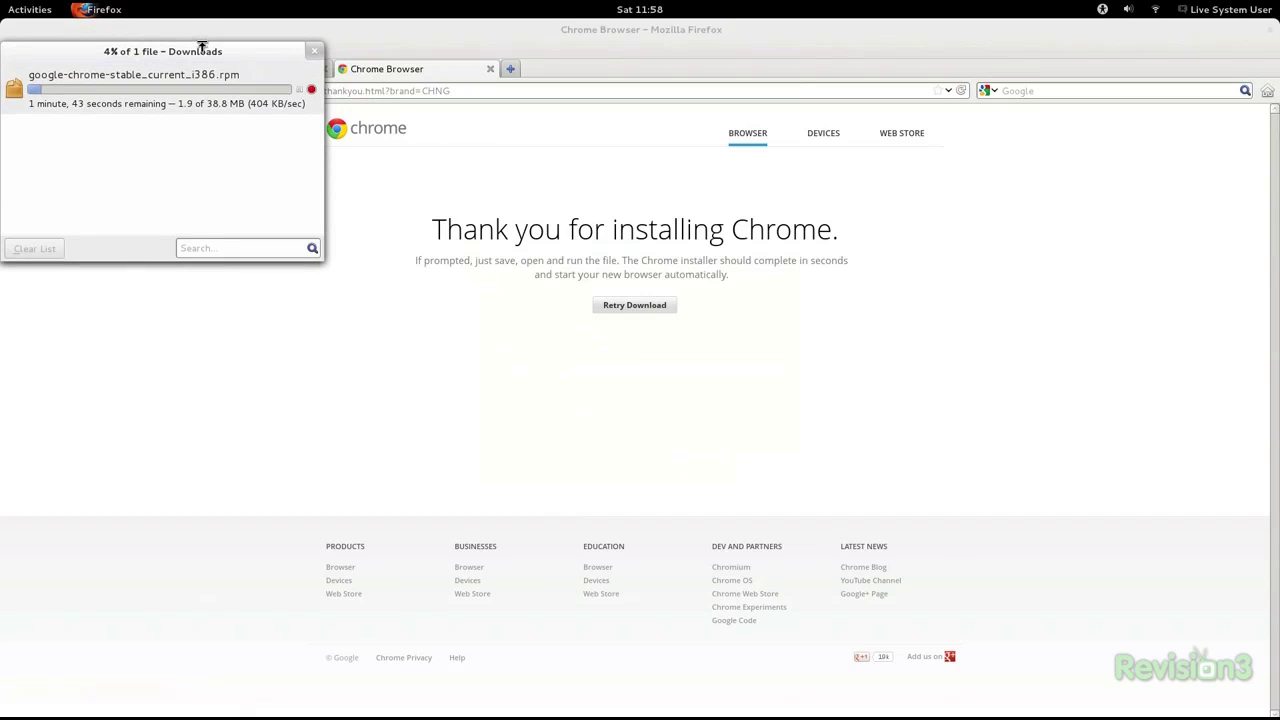
pyautogui.moveTo(205, 47); pyautogui.dragTo(682, 183)
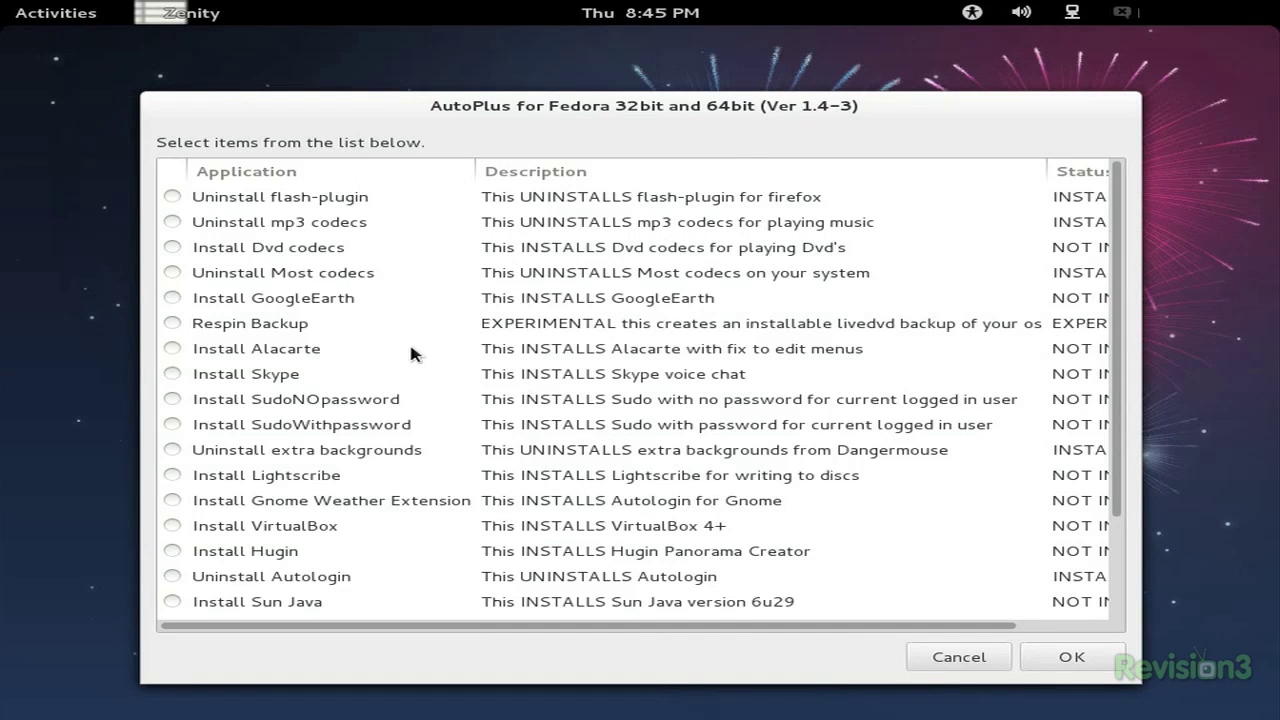
pyautogui.scroll(-2, 340, 234)
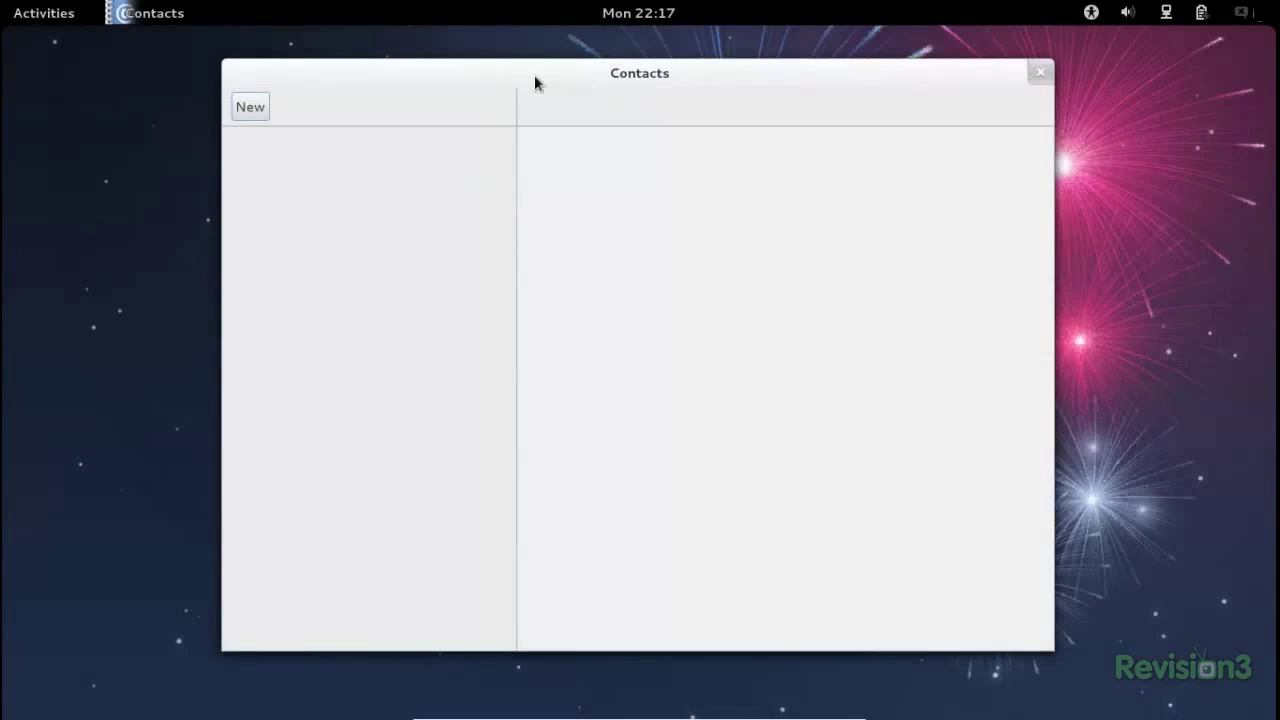
# Start a new entry and correct its text to end 'ill go to Beefy and vise-versa!'.
pyautogui.moveTo(536, 78); pyautogui.dragTo(564, 76)
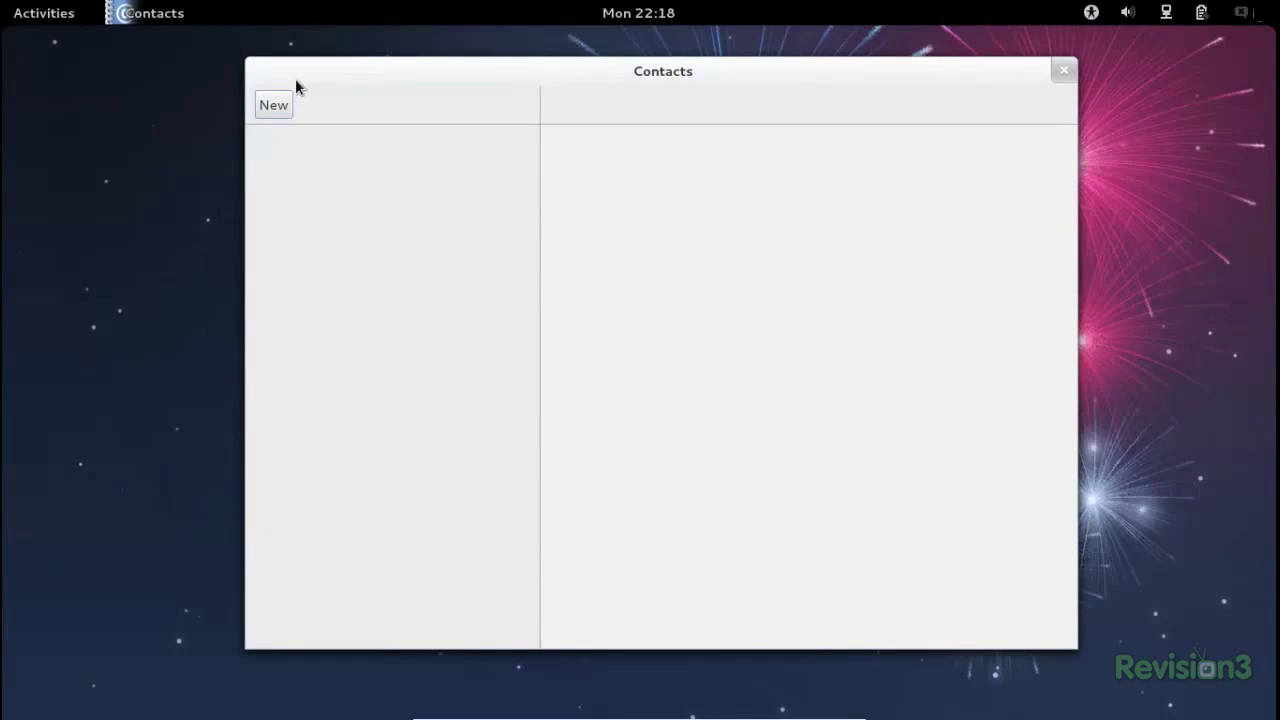
pyautogui.click(275, 105)
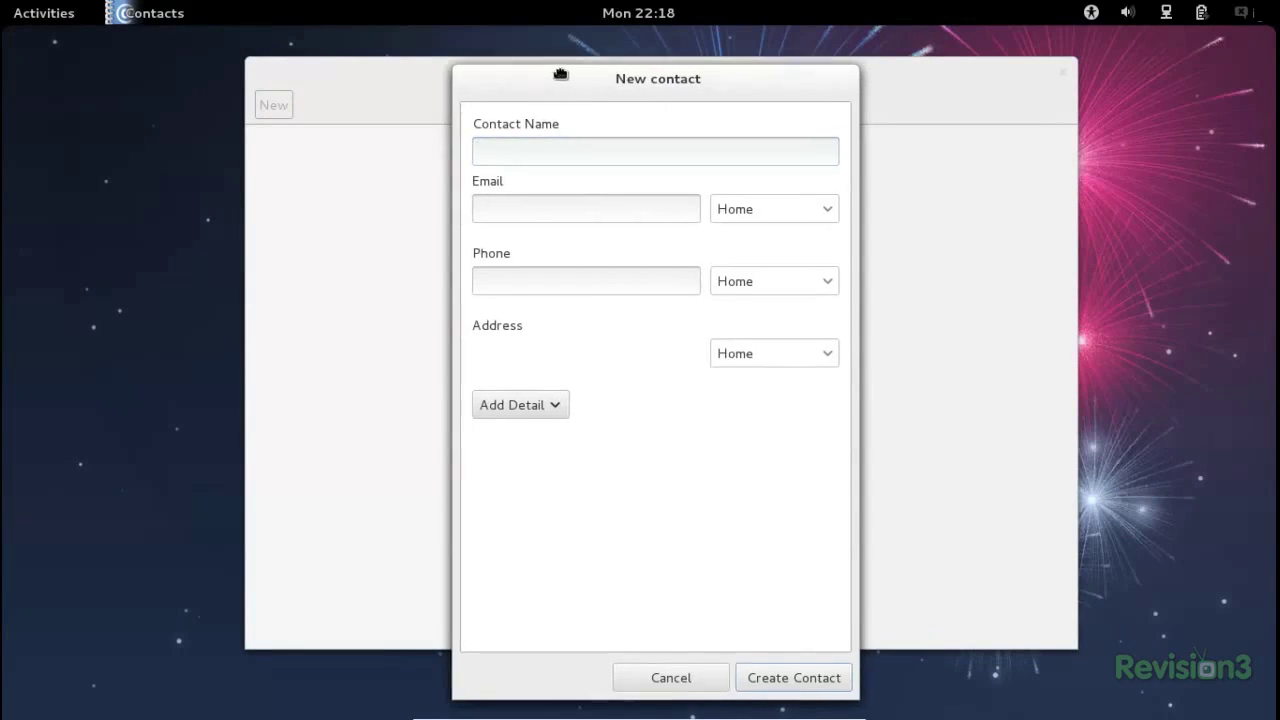
pyautogui.moveTo(560, 74); pyautogui.dragTo(545, 66)
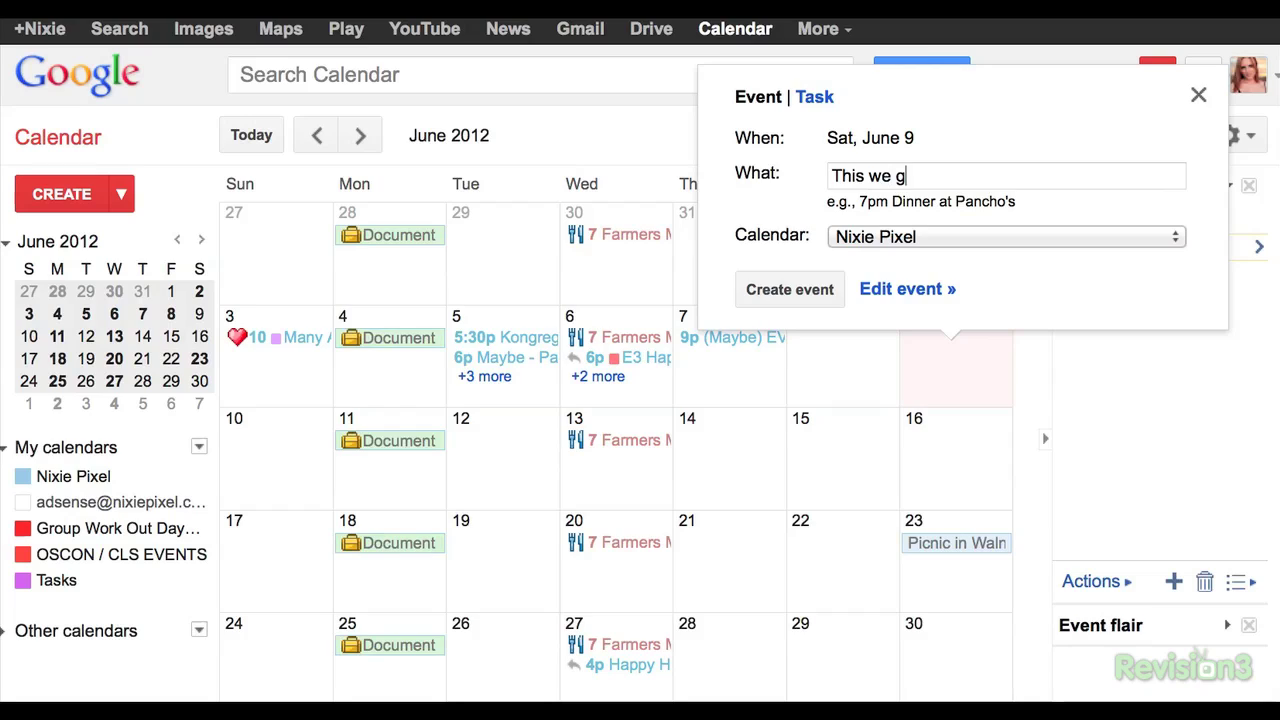
pyautogui.press('BackSpace')
pyautogui.press('BackSpace')
pyautogui.press('BackSpace')
pyautogui.write('ill go to Beefy and')
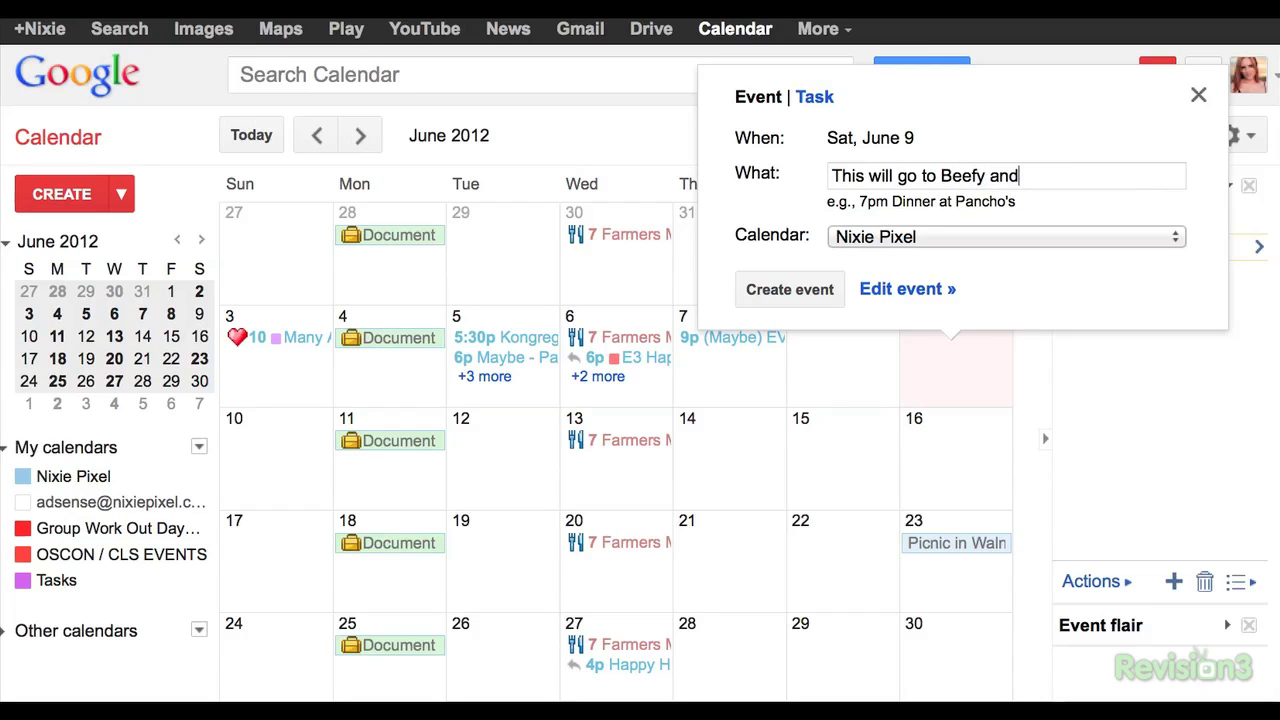
pyautogui.write(' vise-vers')
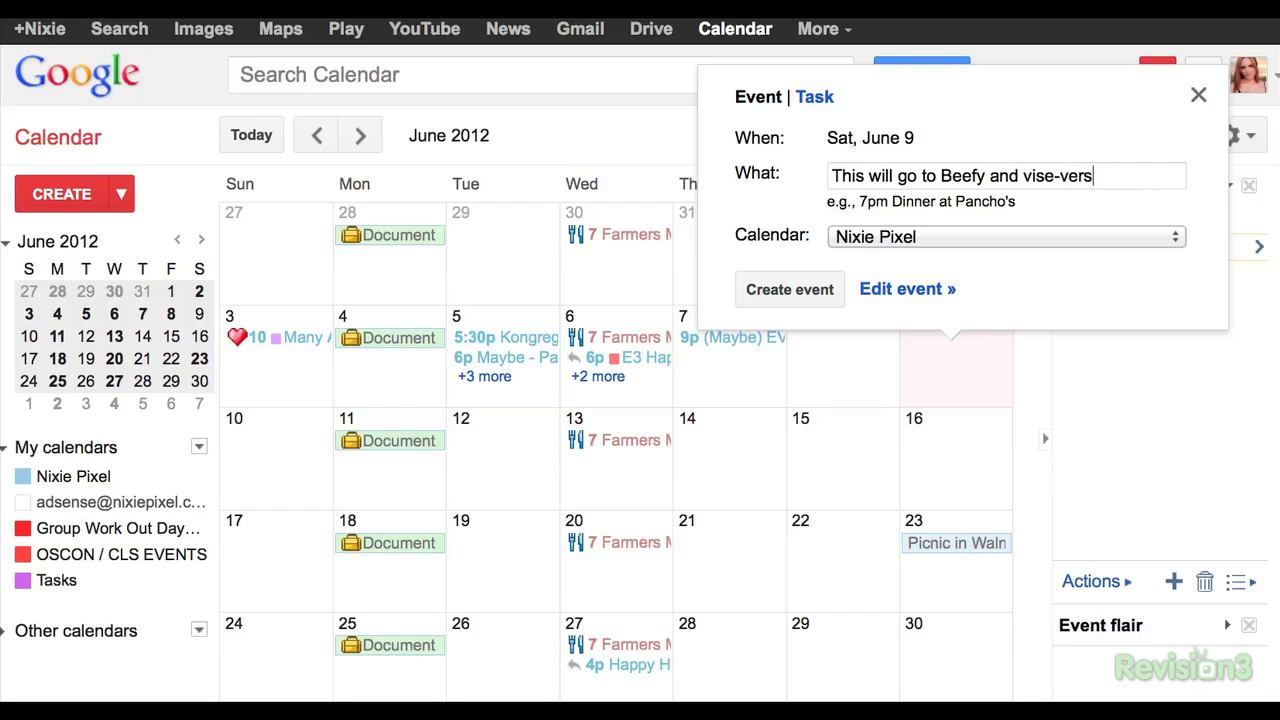
pyautogui.write('a!')
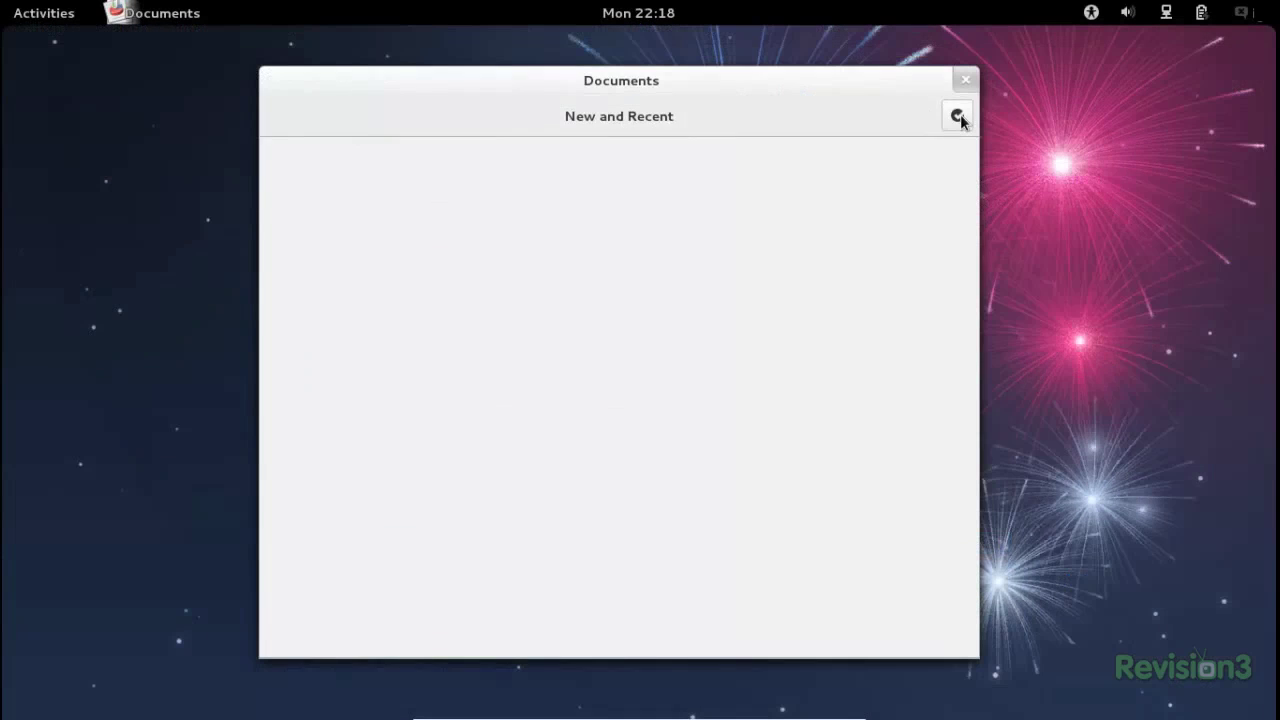
# Switch the Documents New and Recent view into selection mode with the check-mark button.
pyautogui.click(957, 116)
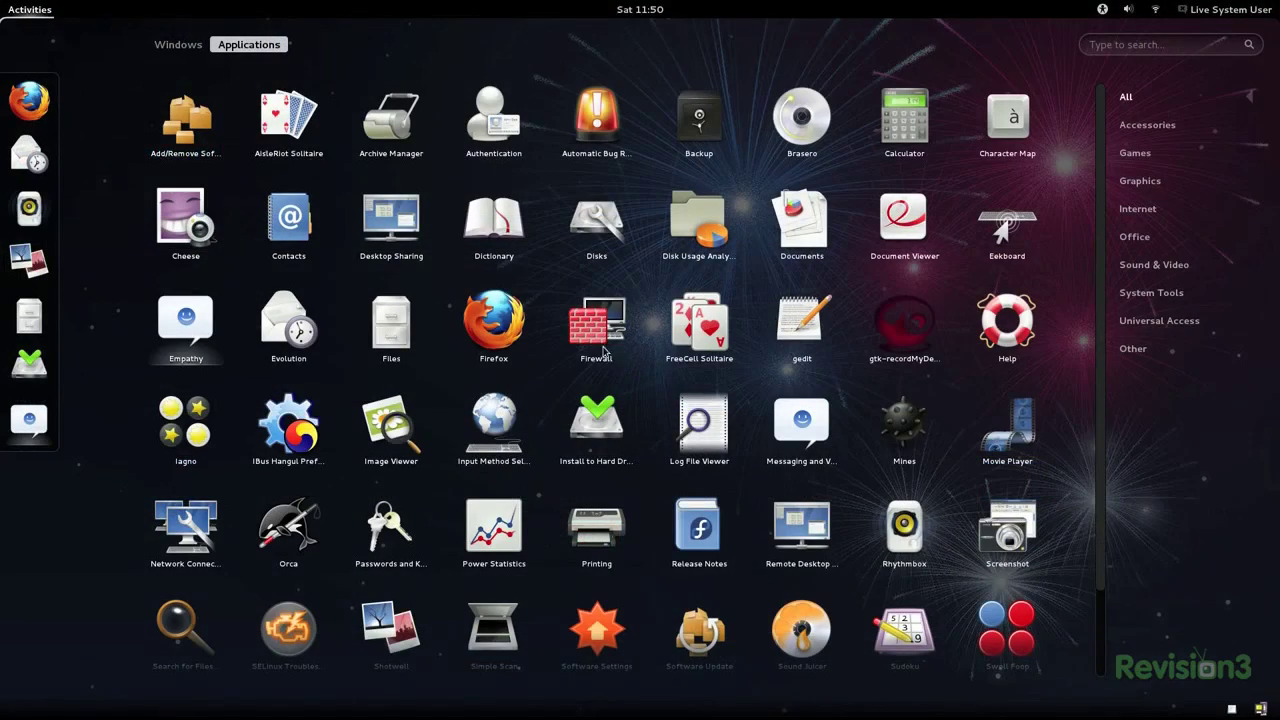
# Launch Firewall Configuration, dismiss its startup dialog and move the window to the centre.
pyautogui.click(603, 345)
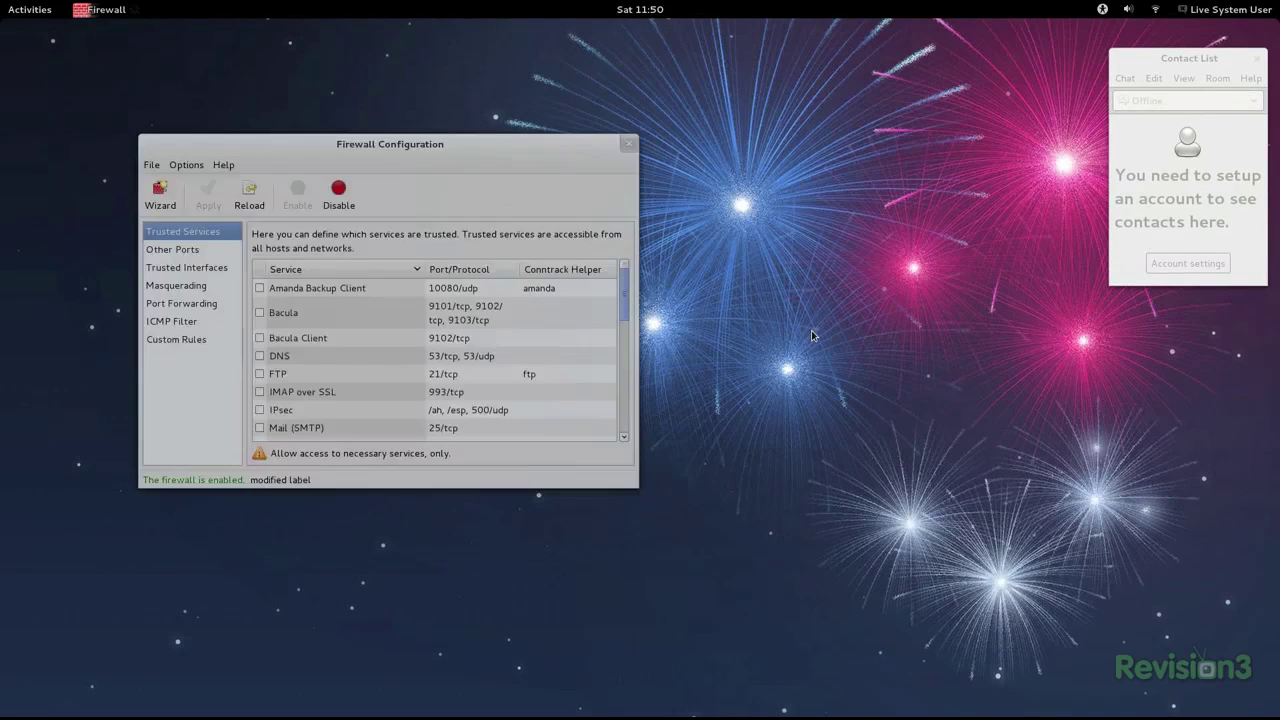
pyautogui.click(388, 374)
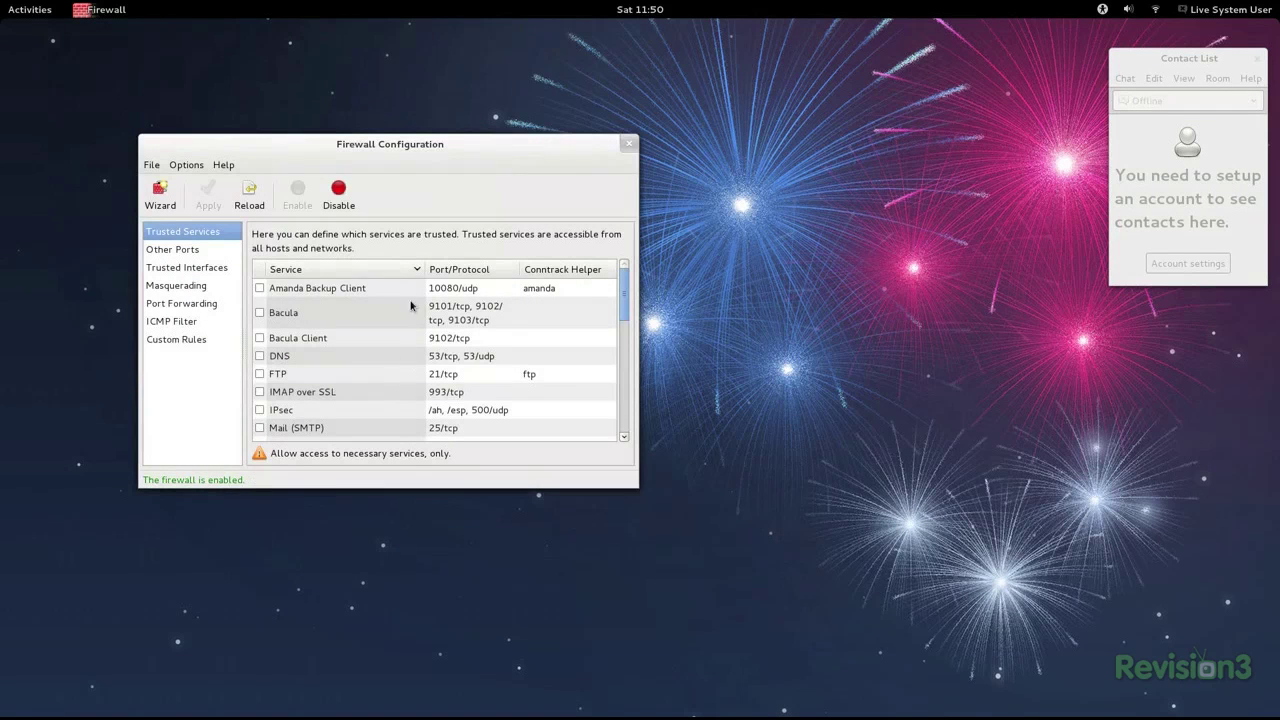
pyautogui.moveTo(404, 144); pyautogui.dragTo(639, 199)
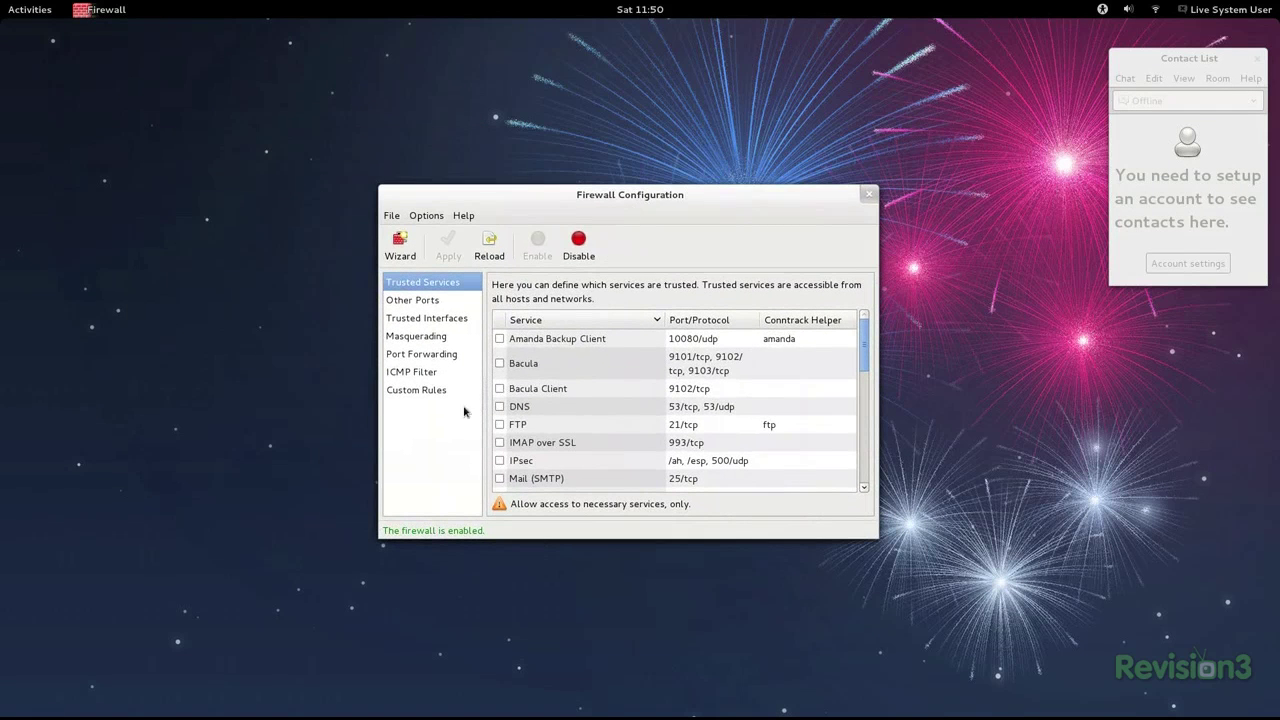
# Scroll through the Trusted Services list, then launch Add/Remove Software from the search results.
pyautogui.scroll(-3, 517, 428)
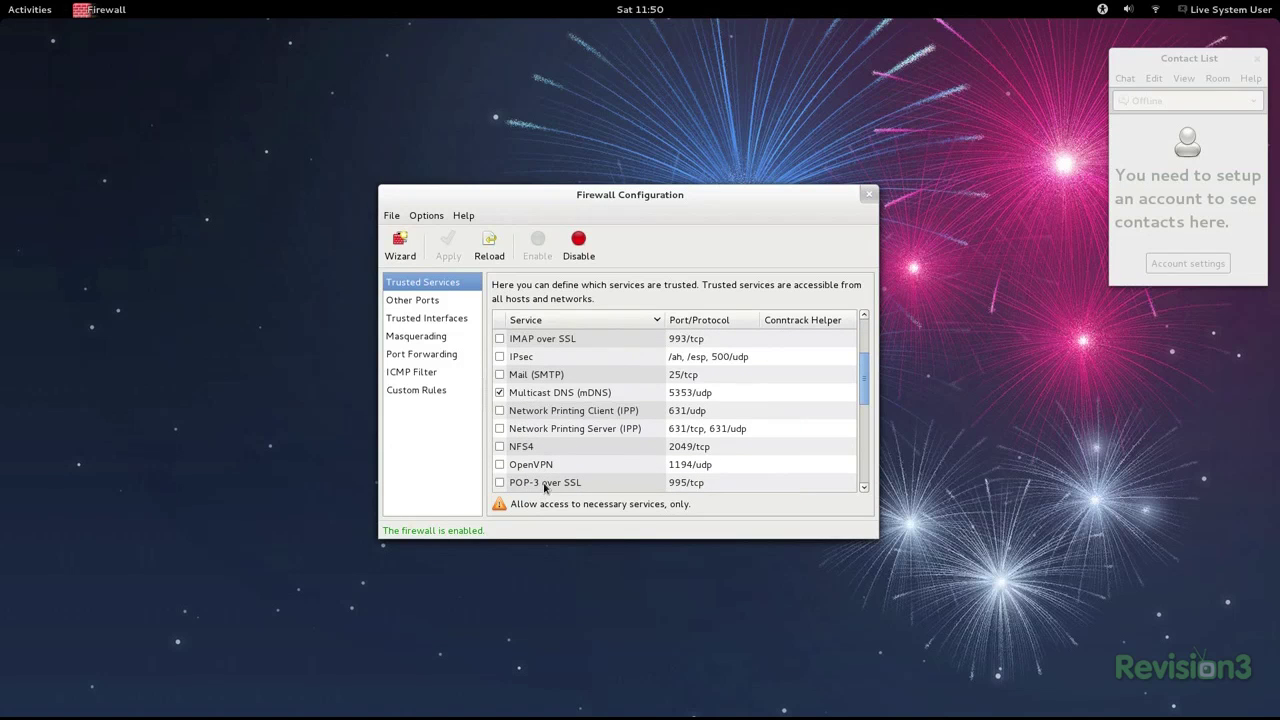
pyautogui.scroll(-1, 547, 478)
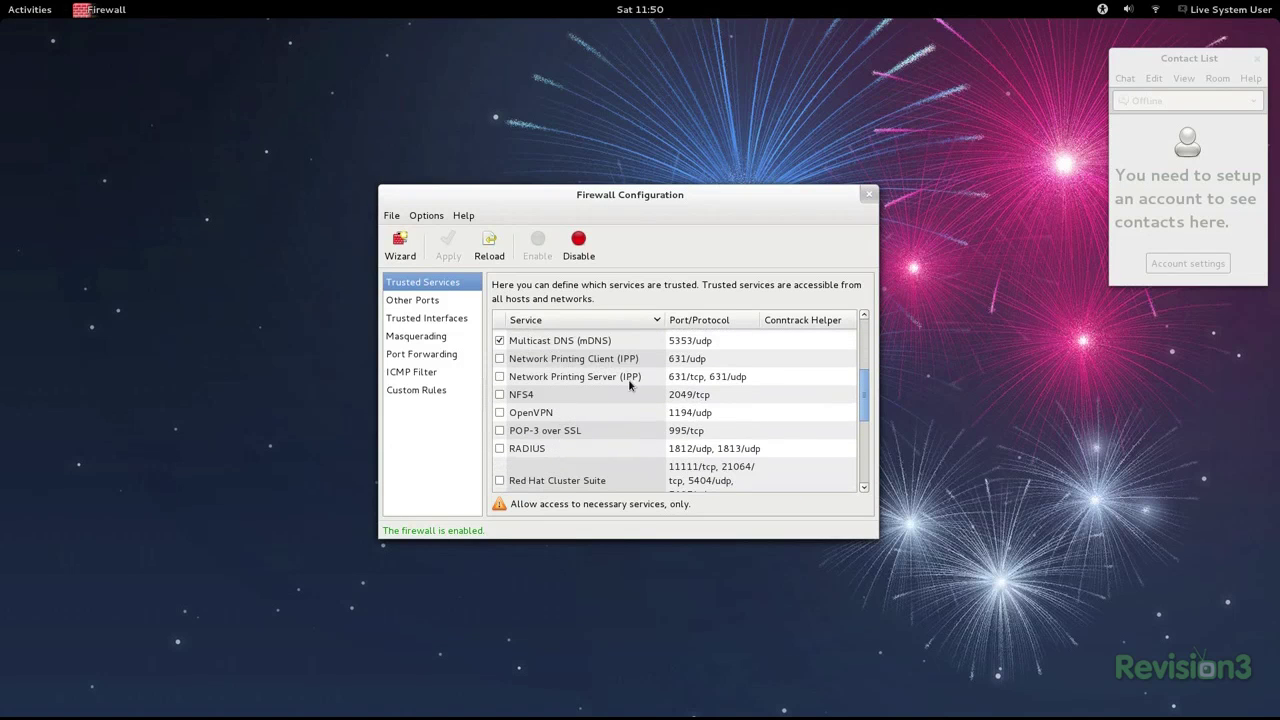
pyautogui.moveTo(620, 400)
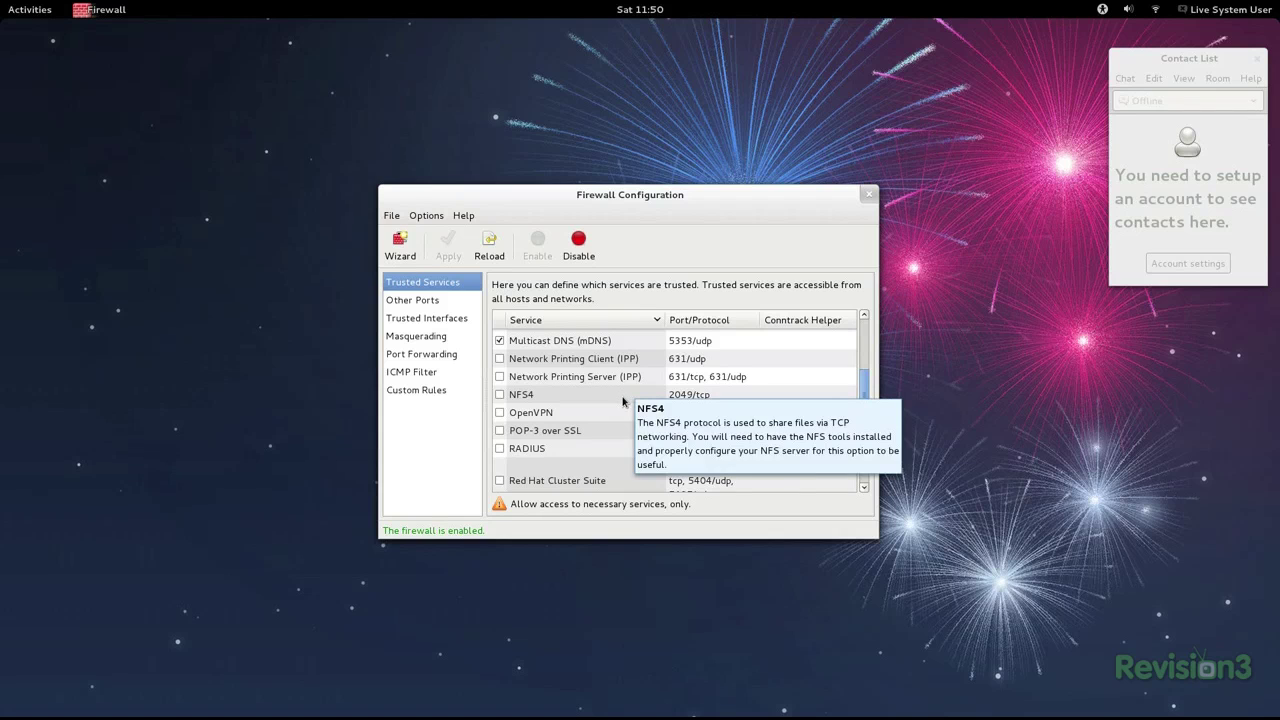
pyautogui.scroll(-1, 622, 401)
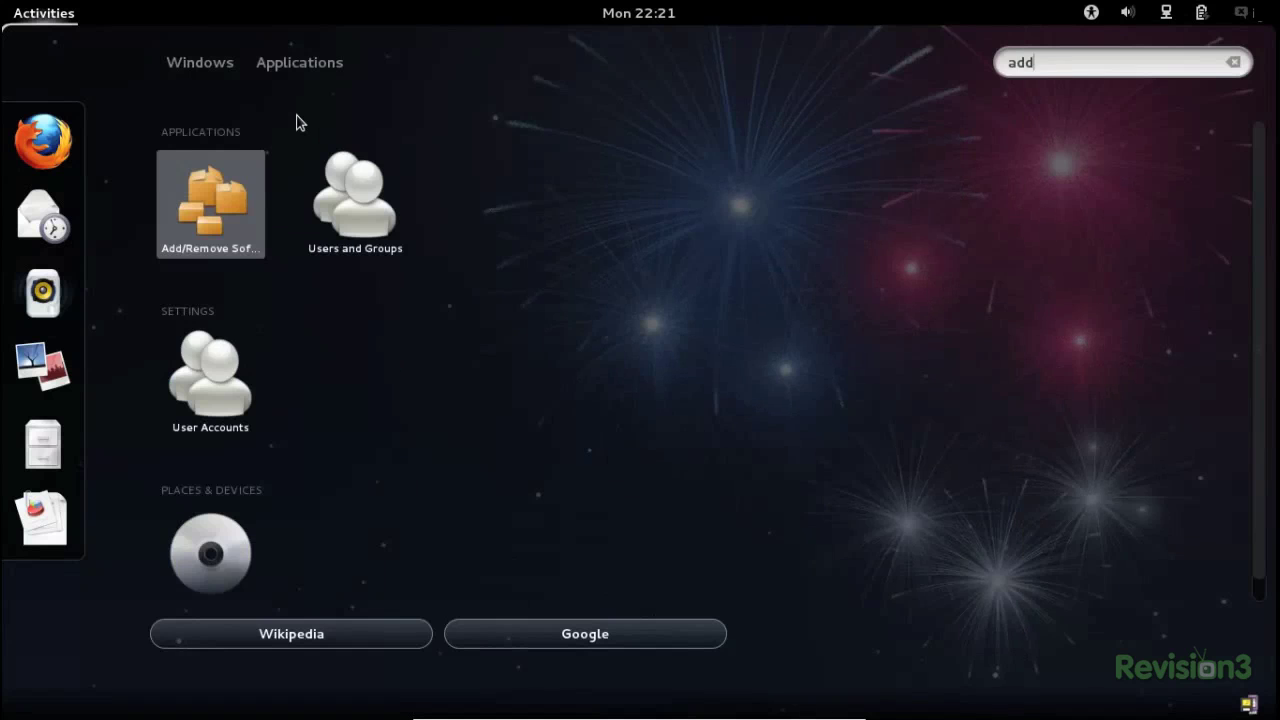
pyautogui.press('Return')
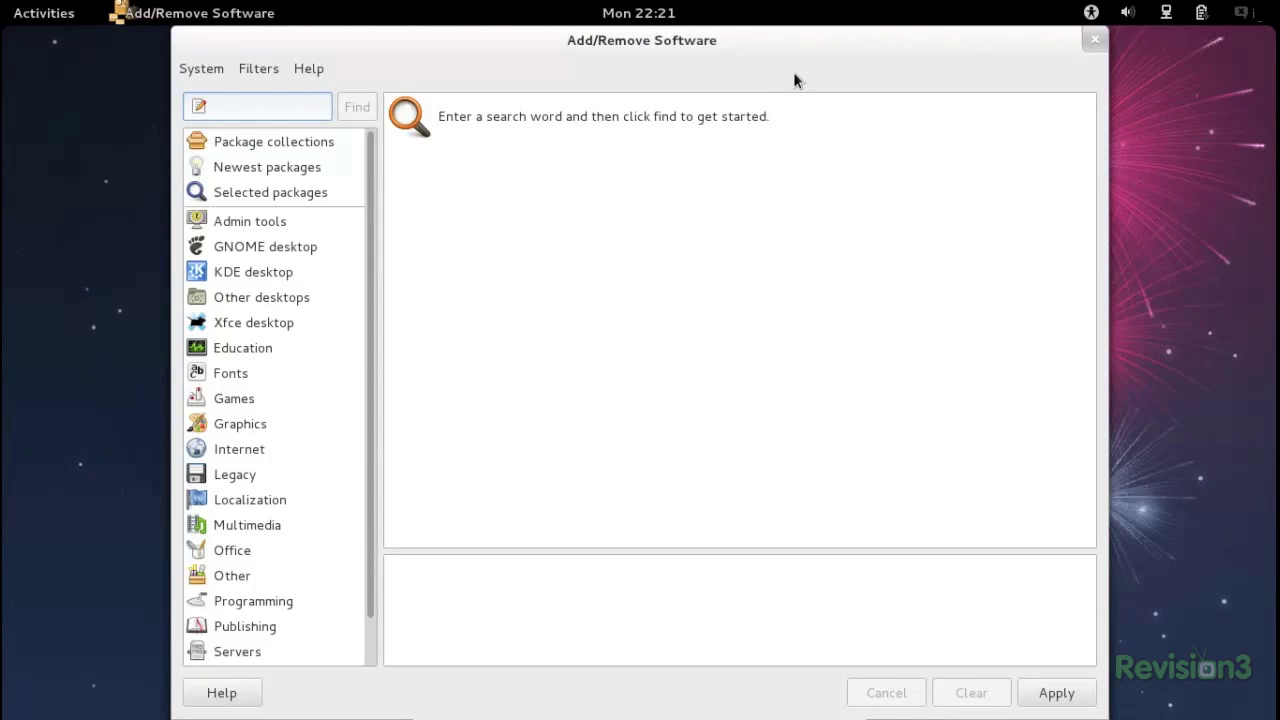
# Run a package search for 'gimp 2.8' in Add/Remove Software.
pyautogui.moveTo(370, 239); pyautogui.dragTo(374, 206)
pyautogui.write('gimp 2.8')
pyautogui.press('Return')
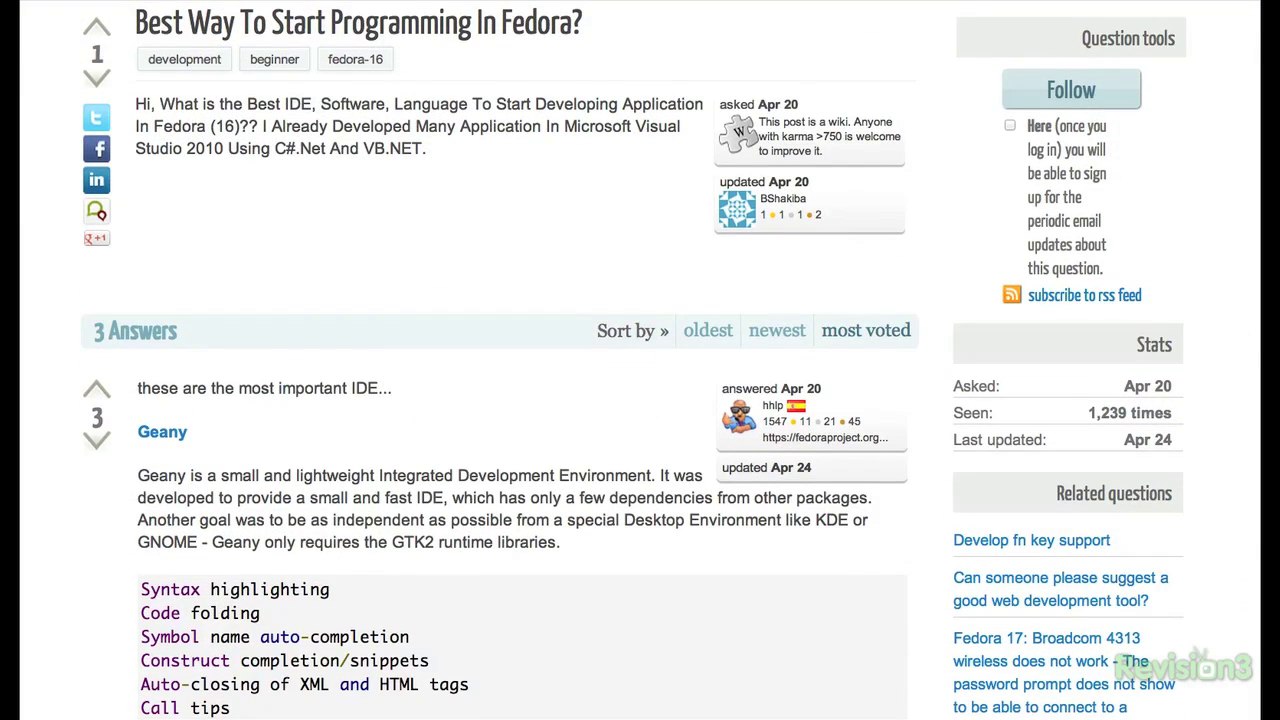
# Scroll the Ask Fedora answer from Geany down through the IDE list to the Vim section.
pyautogui.scroll(-5, 640, 360)
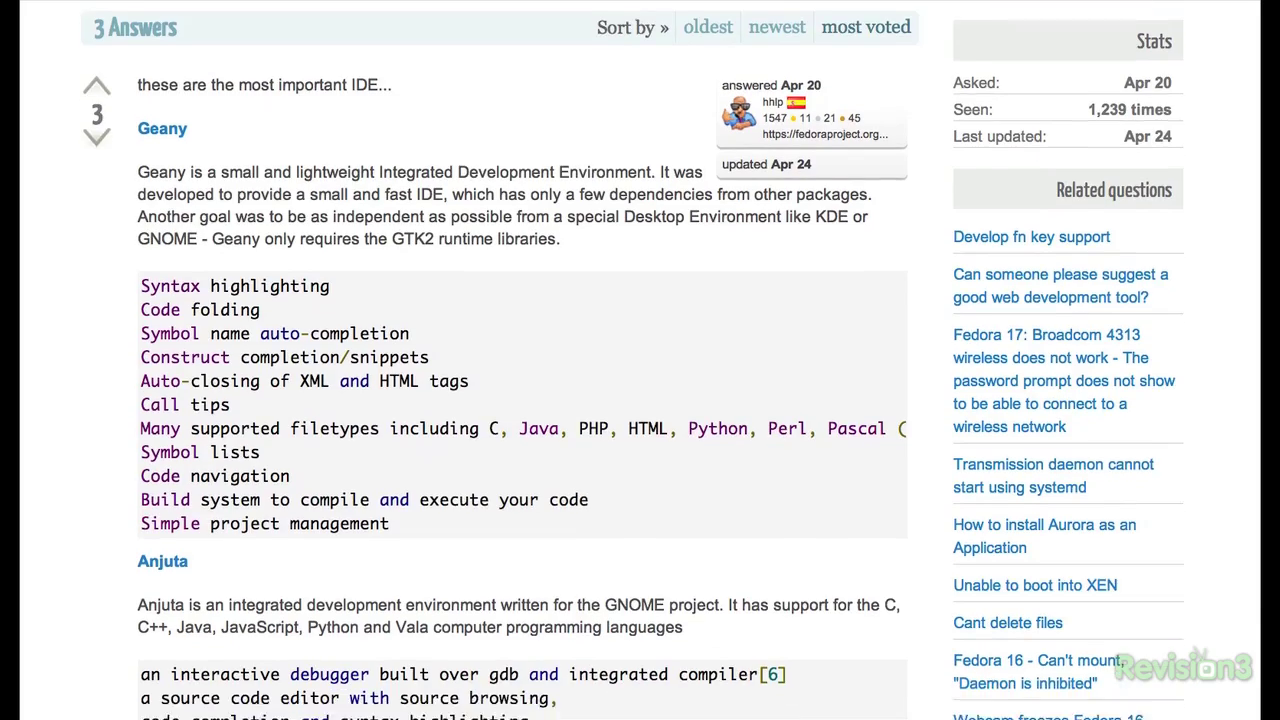
pyautogui.scroll(-1, 640, 360)
pyautogui.scroll(1, 640, 360)
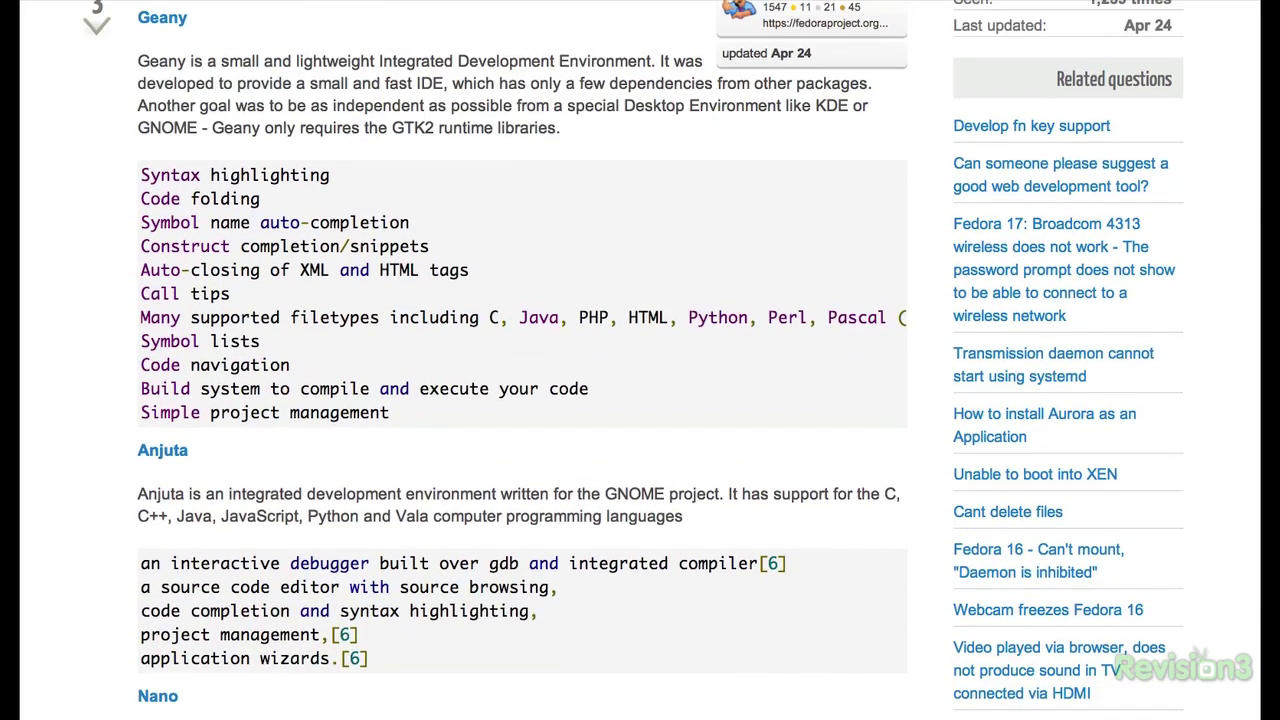
pyautogui.scroll(-4, 640, 360)
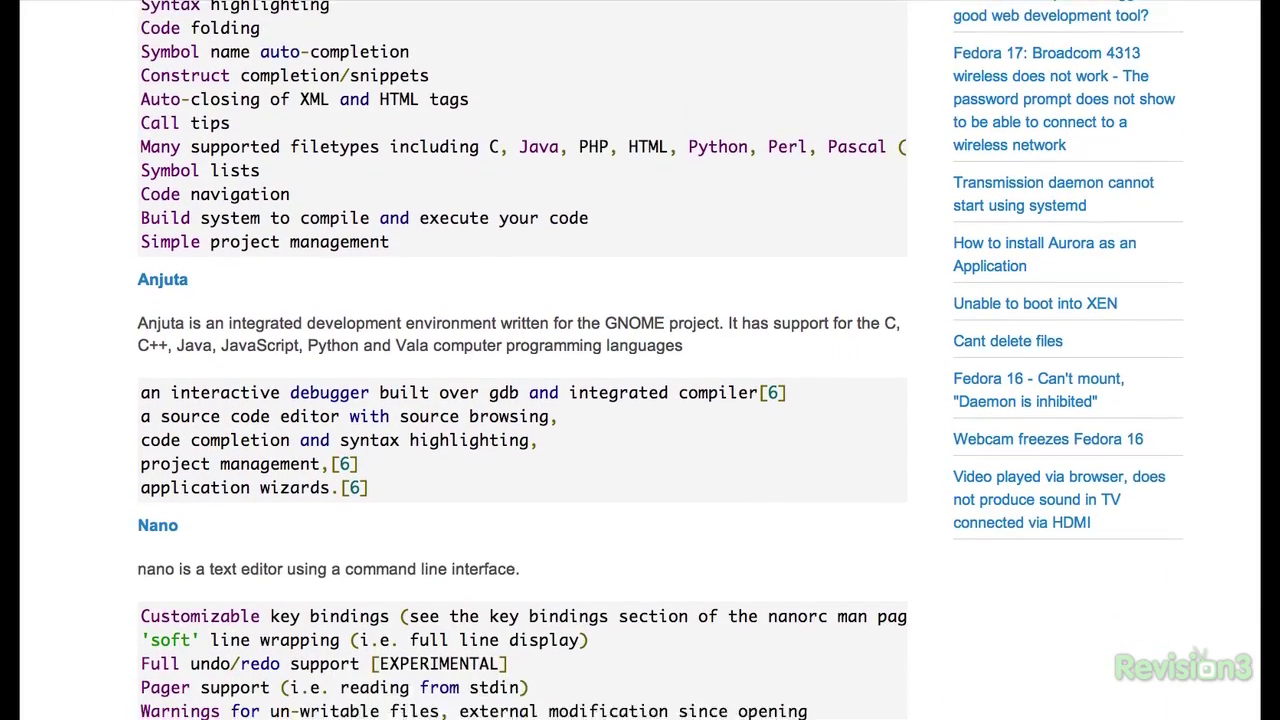
pyautogui.scroll(-3, 640, 360)
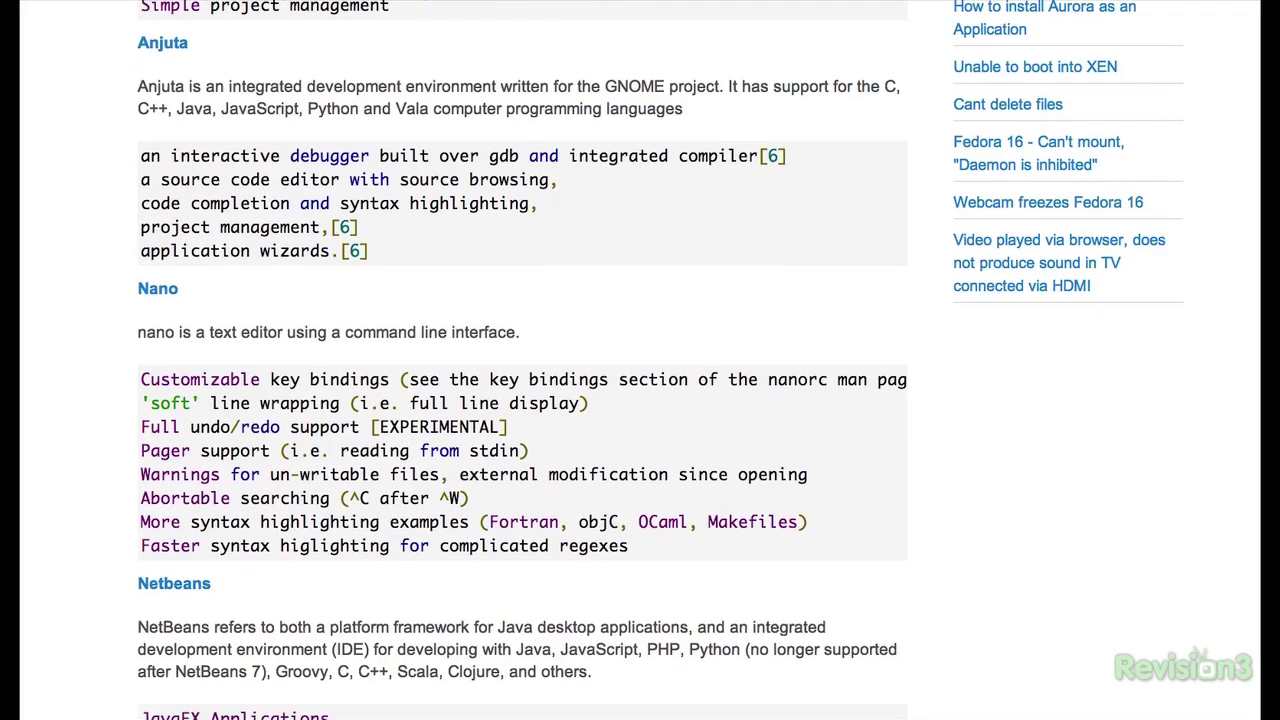
pyautogui.scroll(-5, 640, 360)
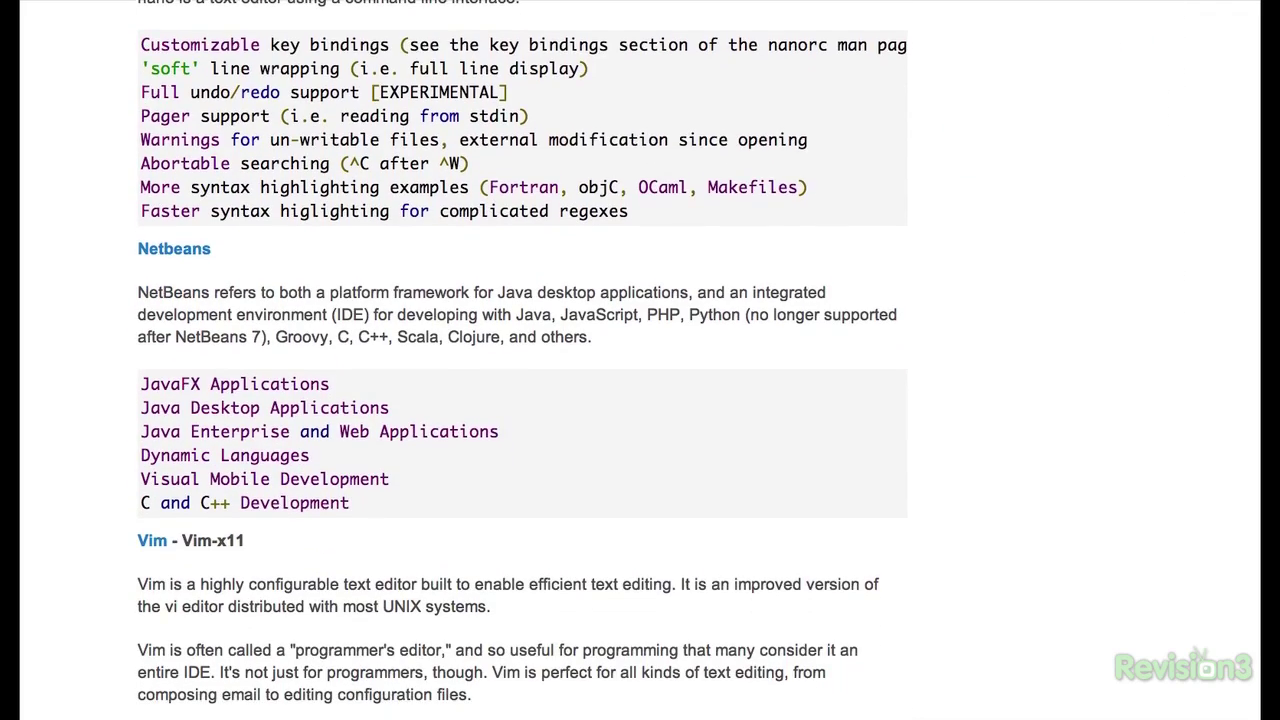
pyautogui.scroll(-2, 640, 360)
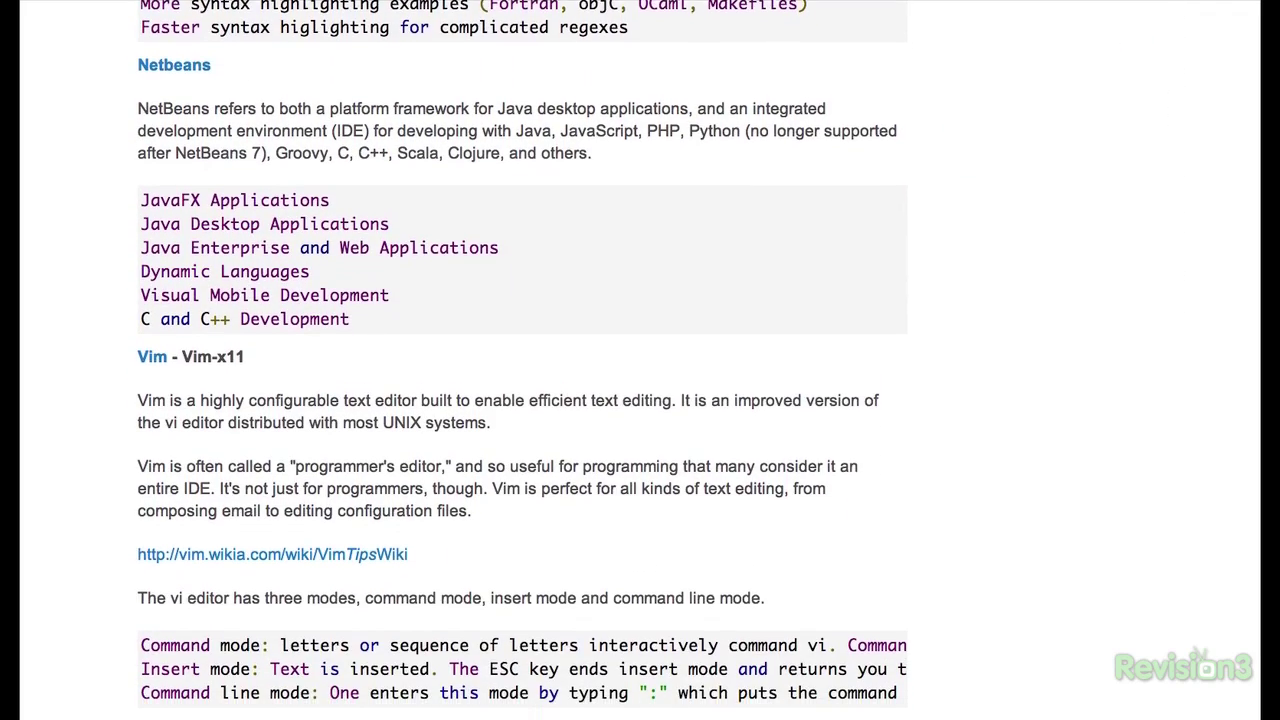
pyautogui.scroll(-1, 873, 173)
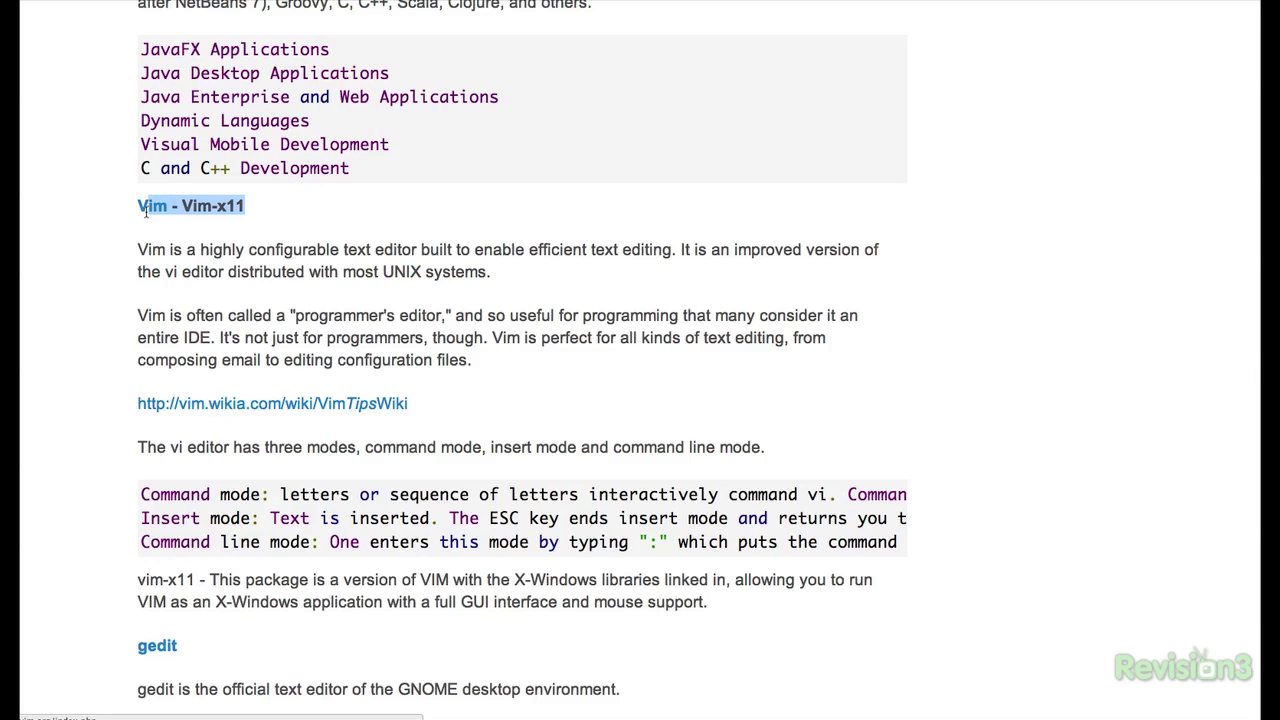
pyautogui.scroll(-1, 185, 271)
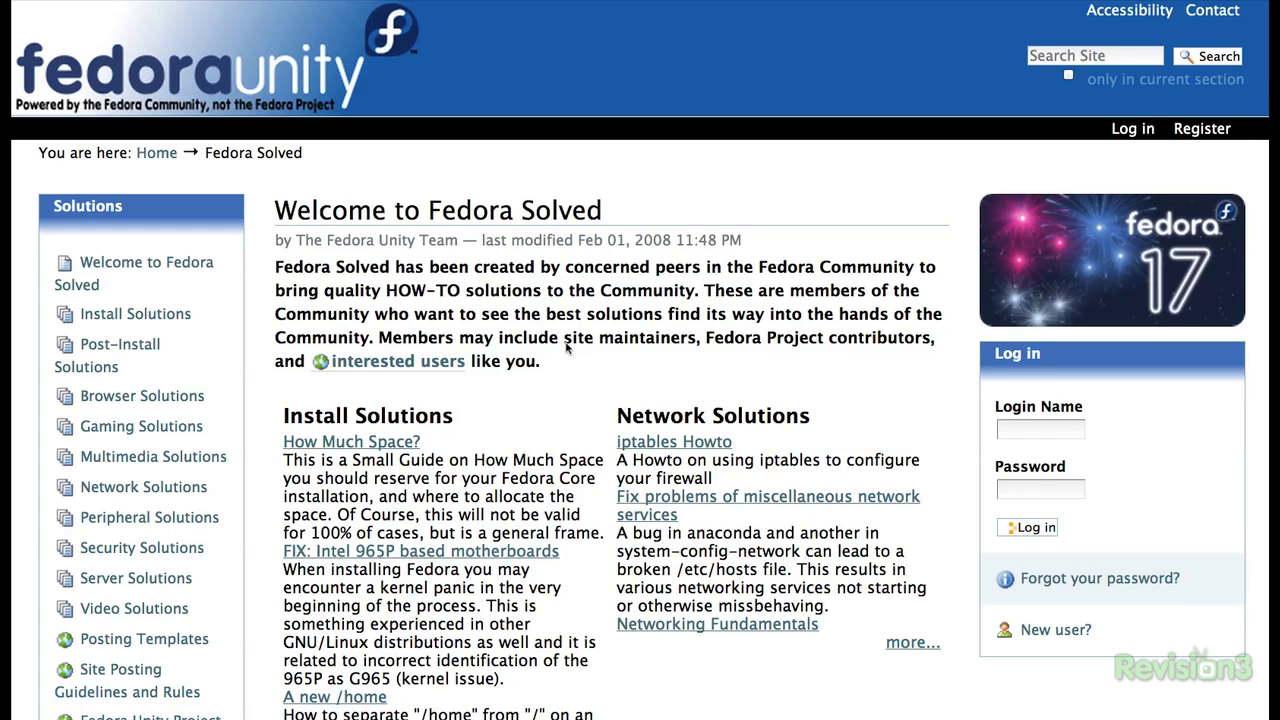
# Scroll the Fedora Solved page to show guides like 'How Much Space?' and 'iptables Howto'.
pyautogui.scroll(-1, 495, 375)
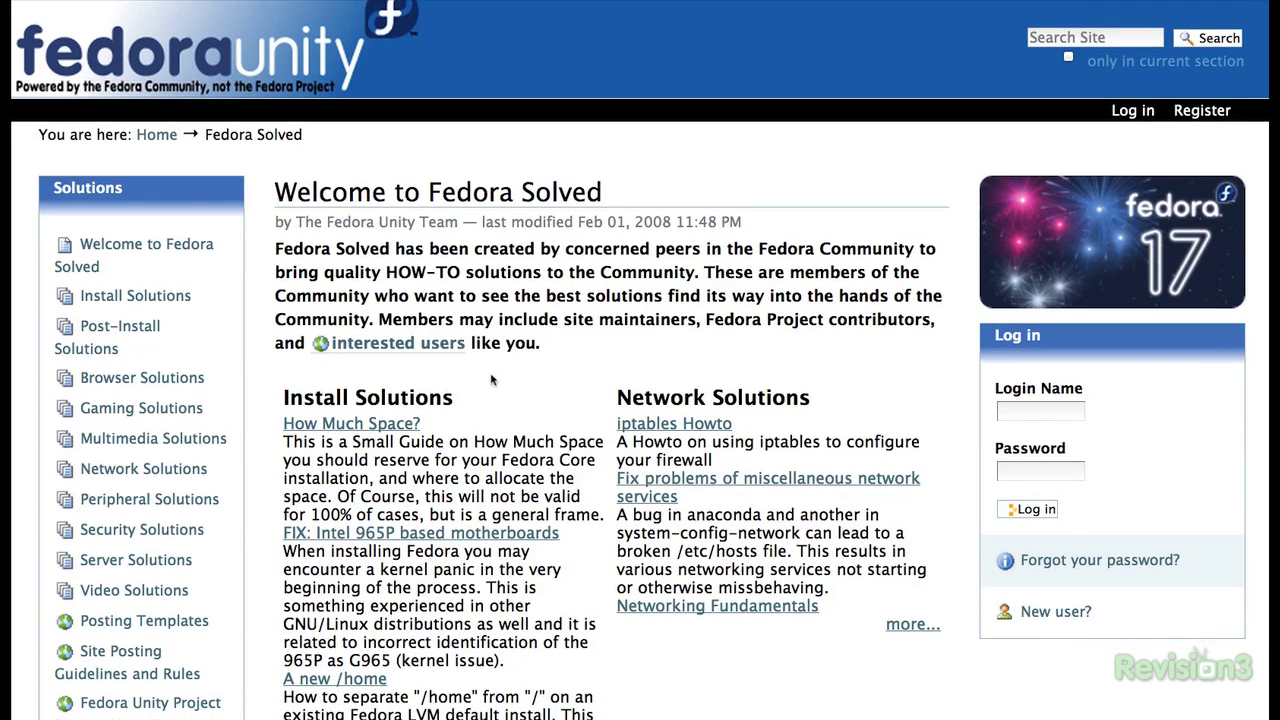